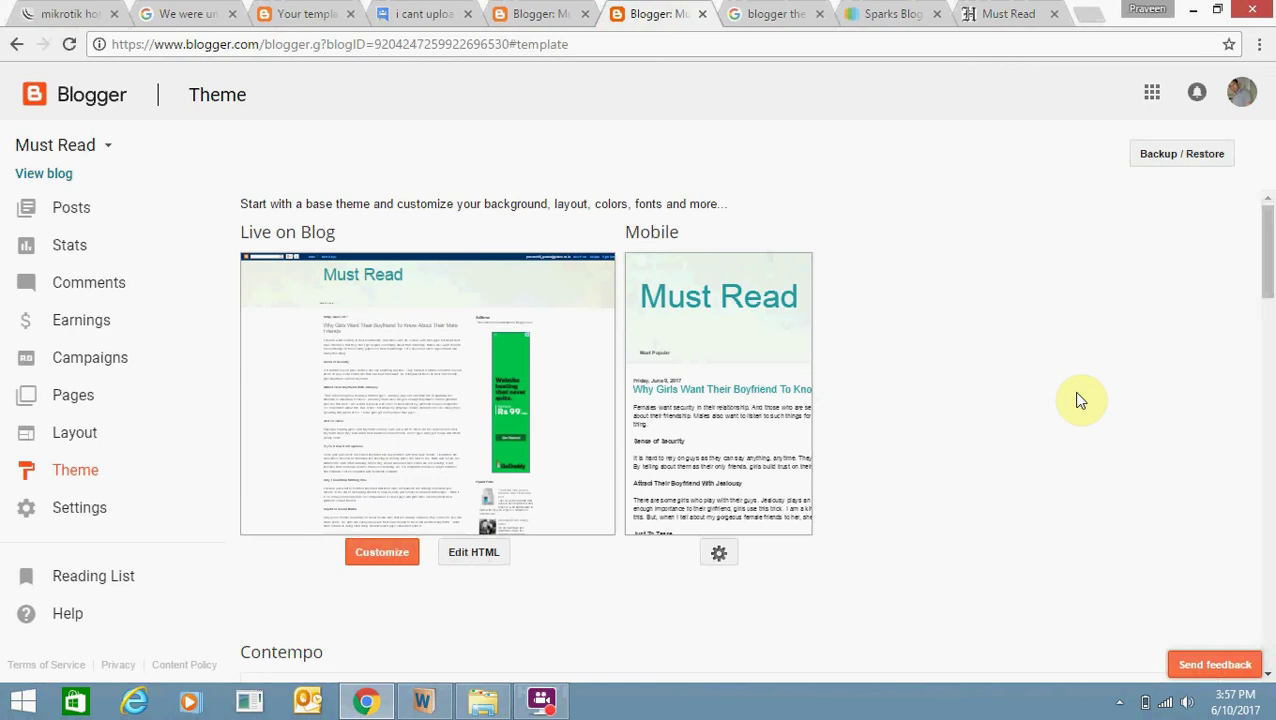
Review the live Must Read blog and Sparks download page, then open the downloaded template folder
{"action": "left_click", "coordinate": [975, 13]}
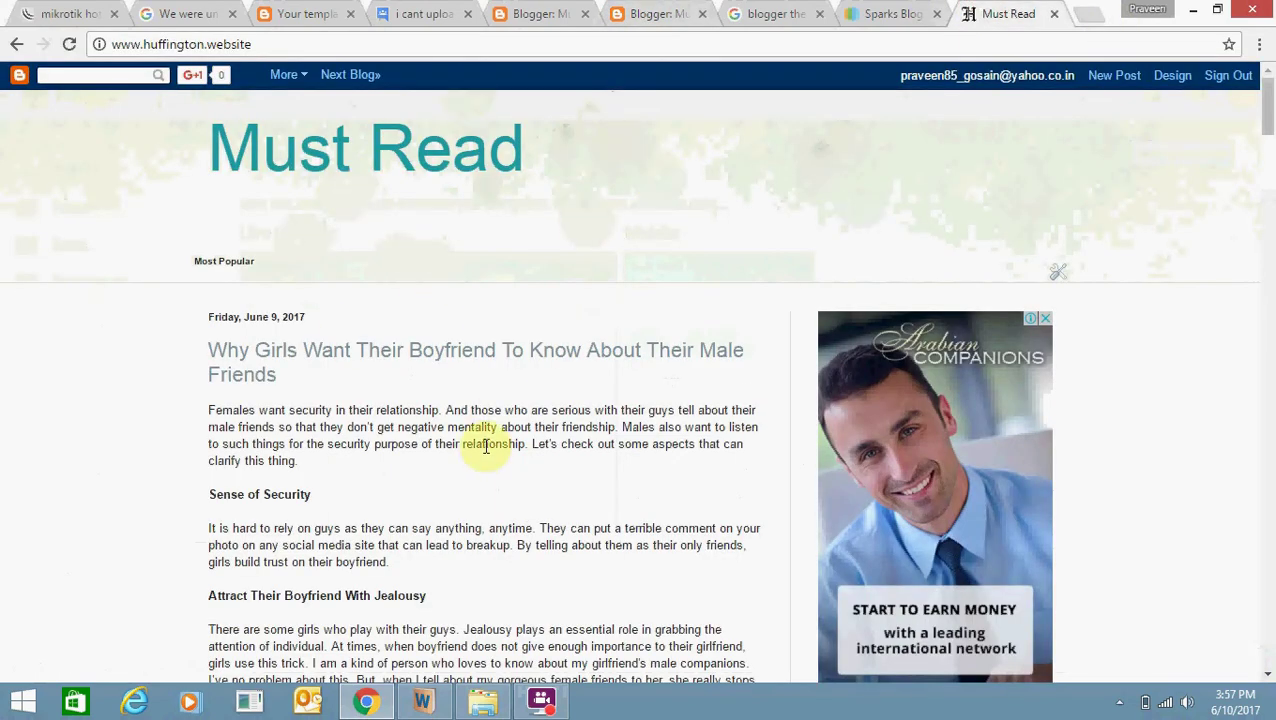
{"action": "left_click", "coordinate": [870, 10]}
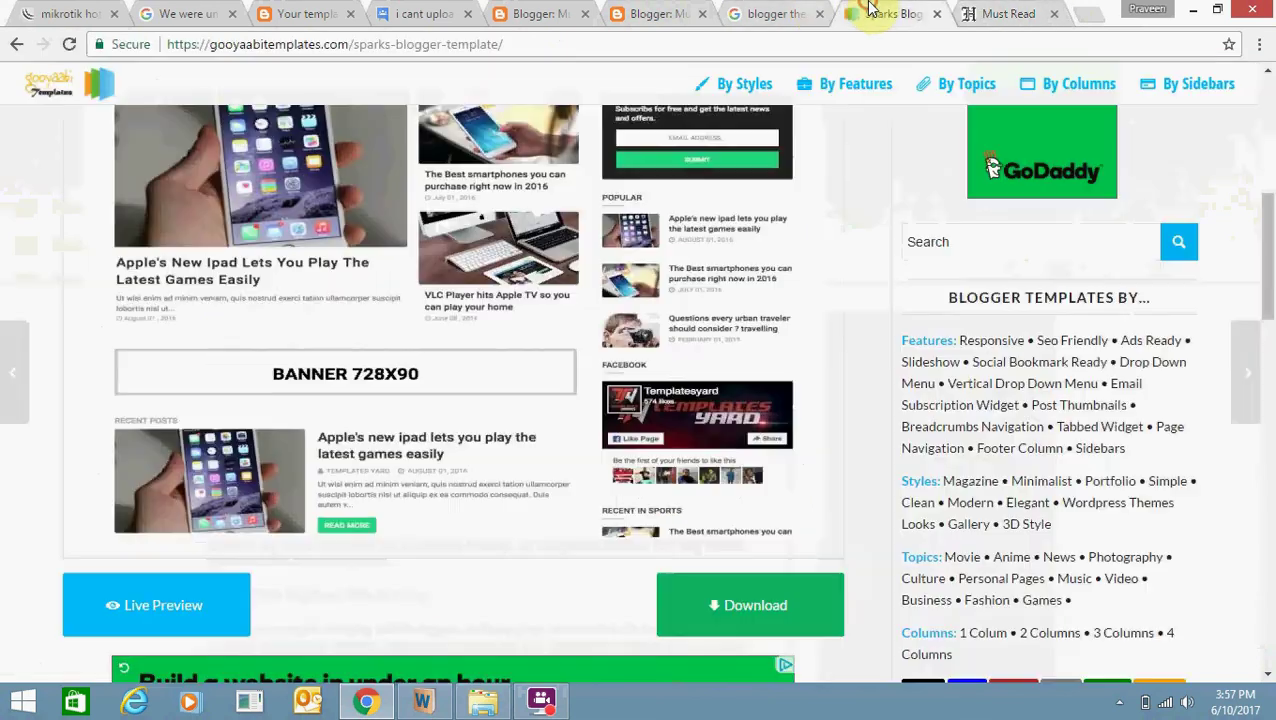
{"action": "scroll", "coordinate": [1268, 183], "scroll_direction": "up", "scroll_amount": 4}
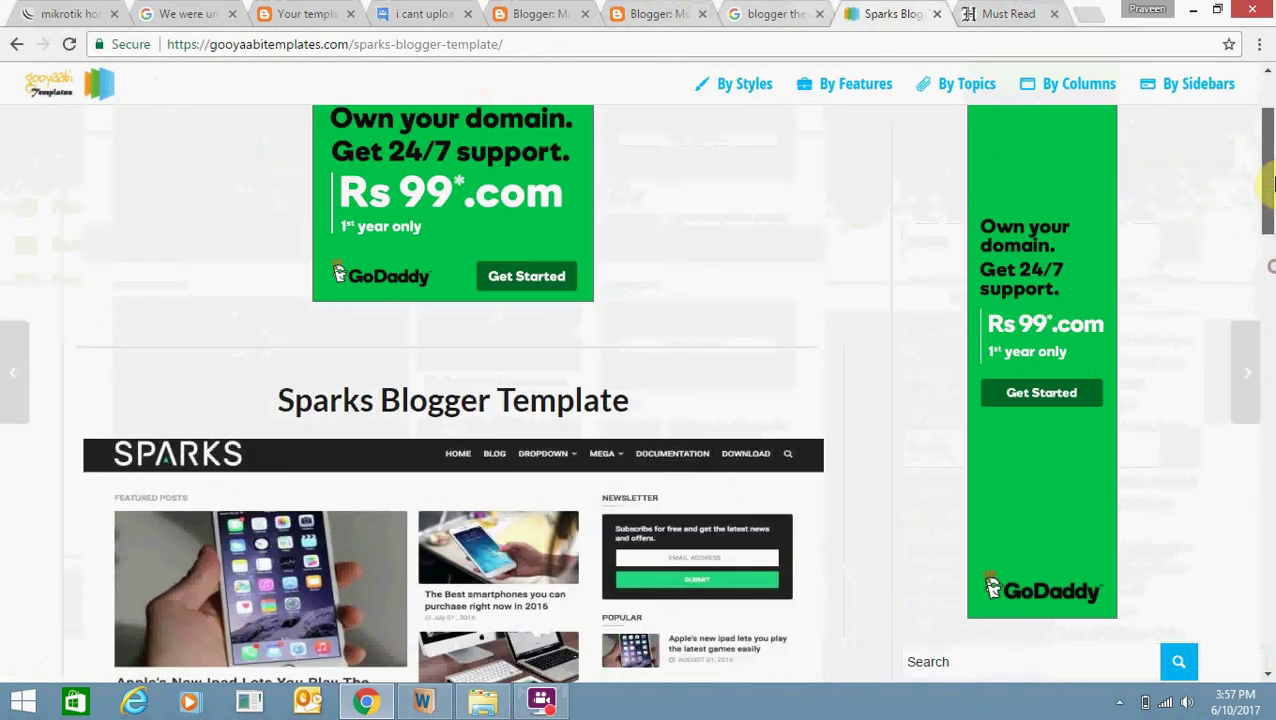
{"action": "left_click_drag", "start_coordinate": [1268, 183], "coordinate": [1268, 308]}
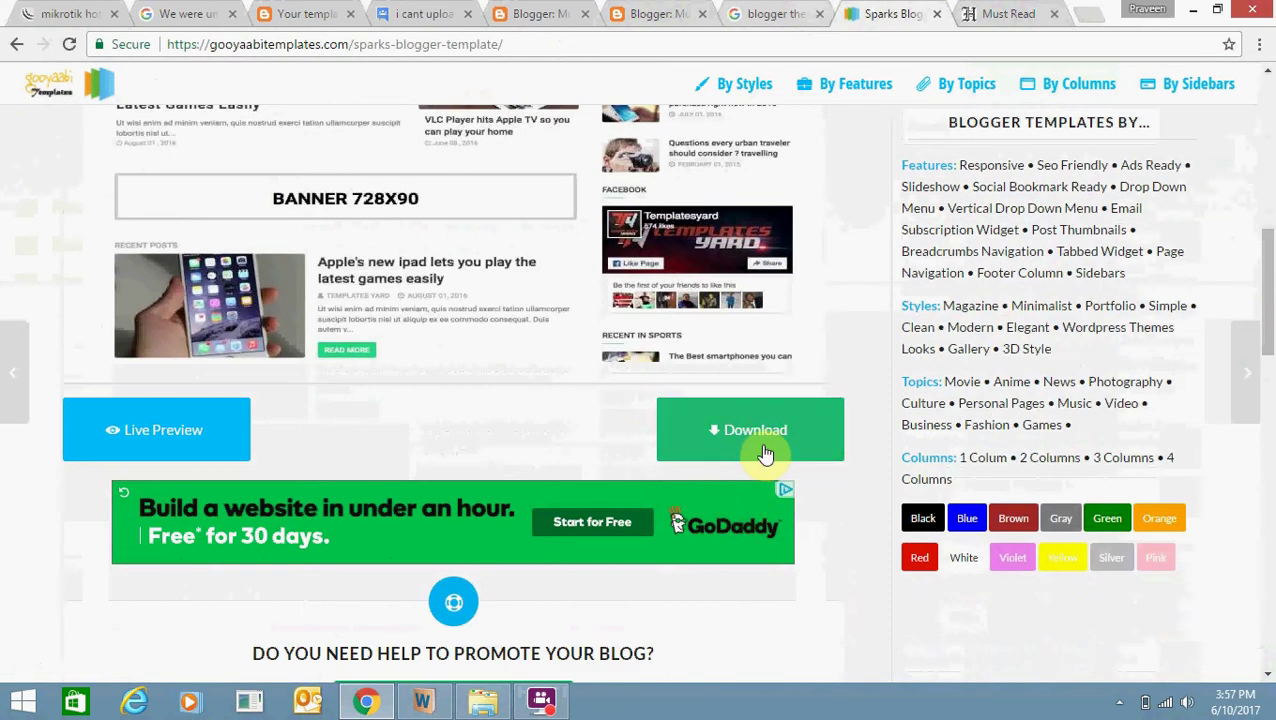
{"action": "left_click", "coordinate": [485, 700]}
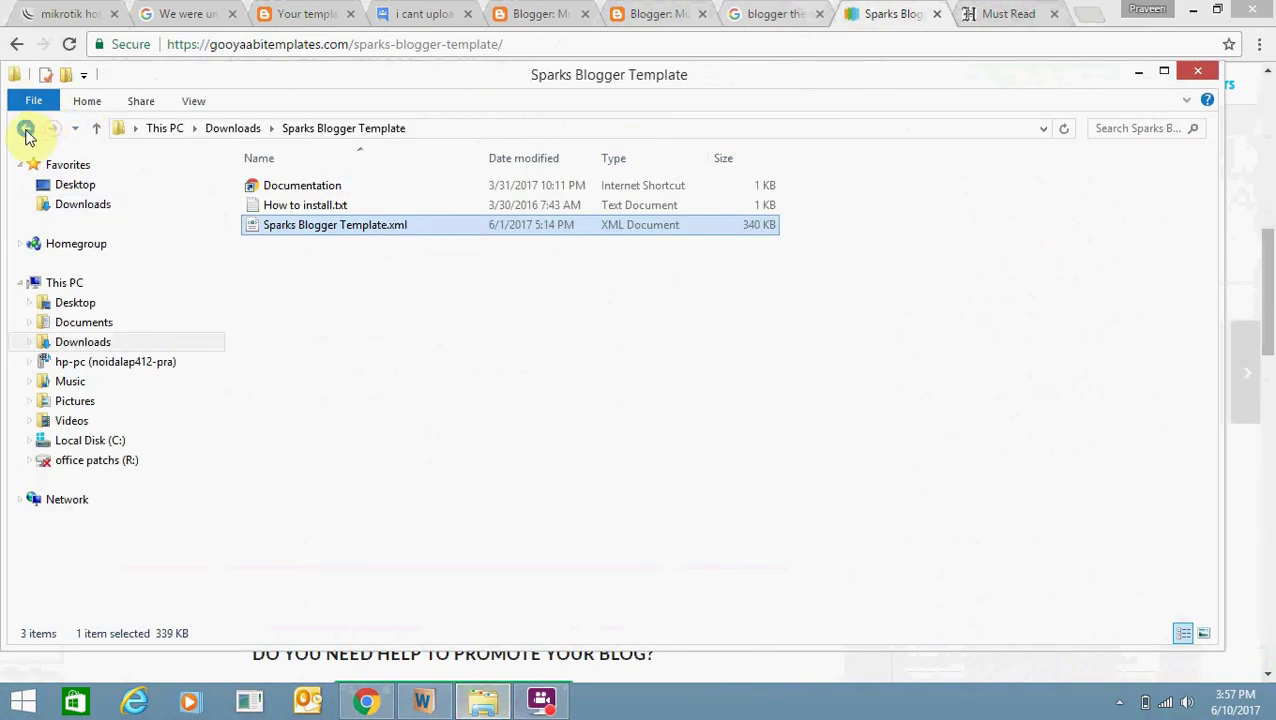
Locate Sparks Blogger Template.xml in the Downloads subfolder, then return to the Blogger Theme page
{"action": "left_click", "coordinate": [26, 131]}
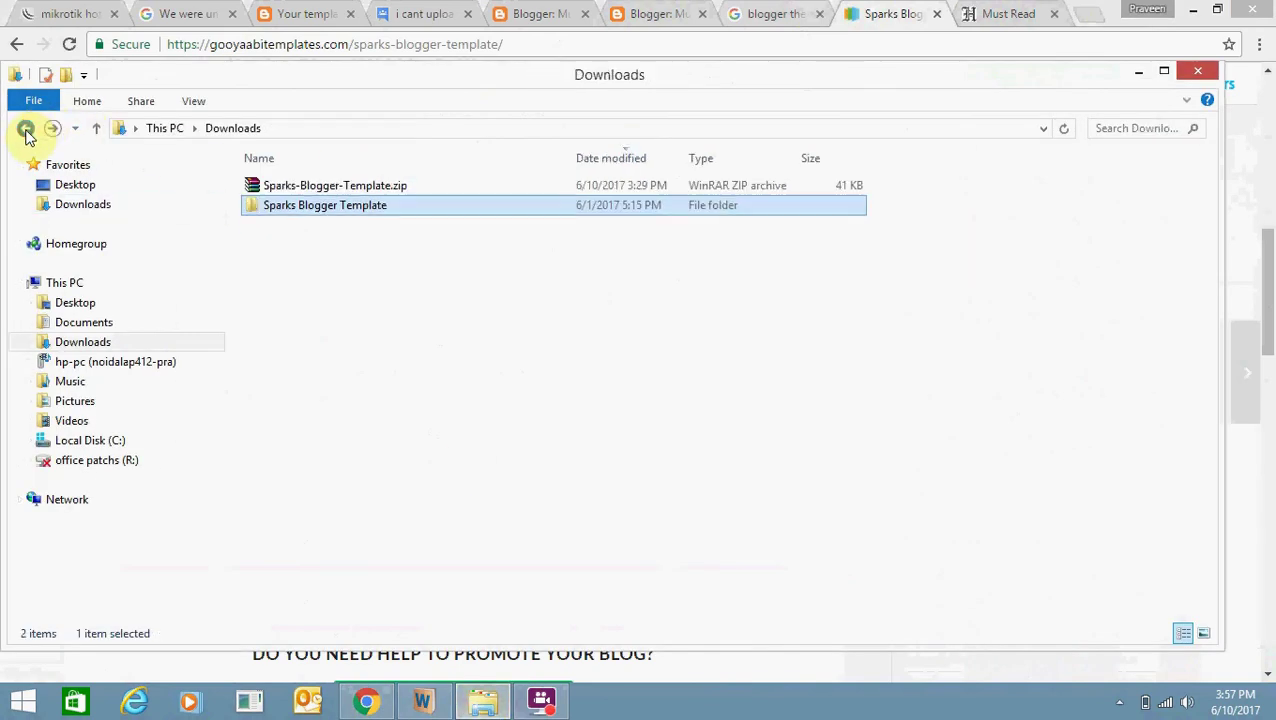
{"action": "double_click", "coordinate": [327, 210]}
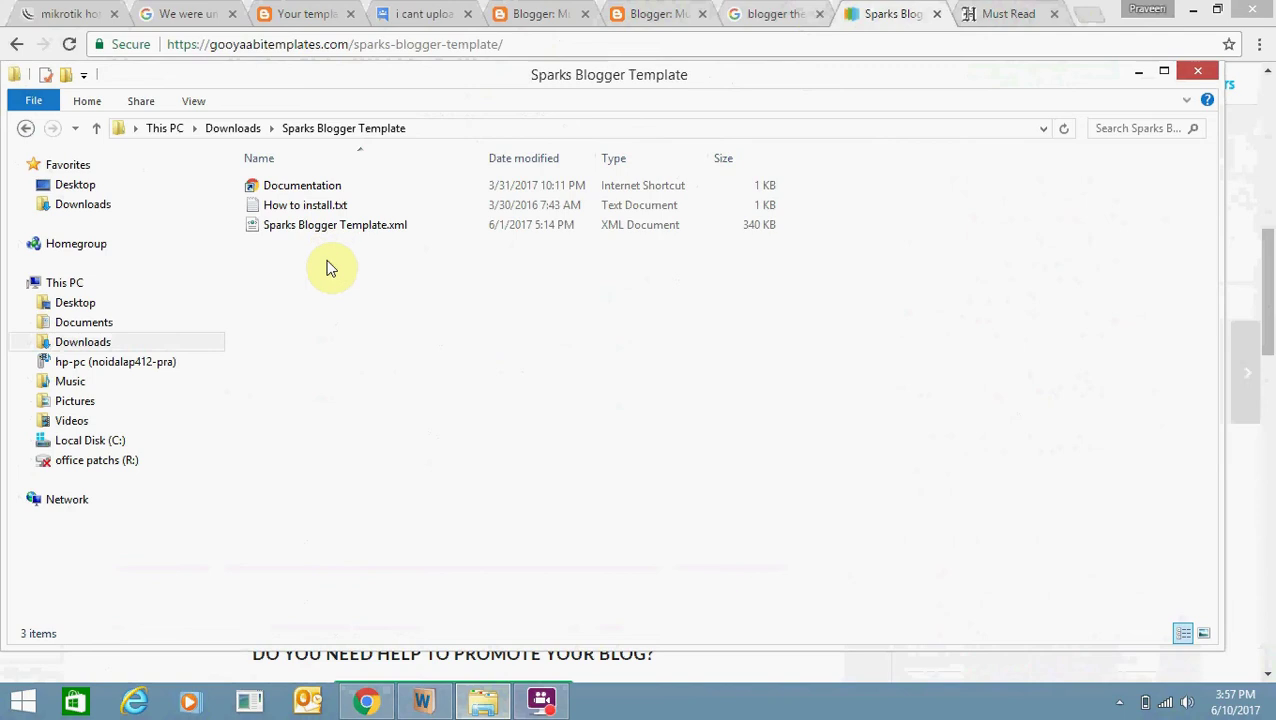
{"action": "left_click", "coordinate": [319, 228]}
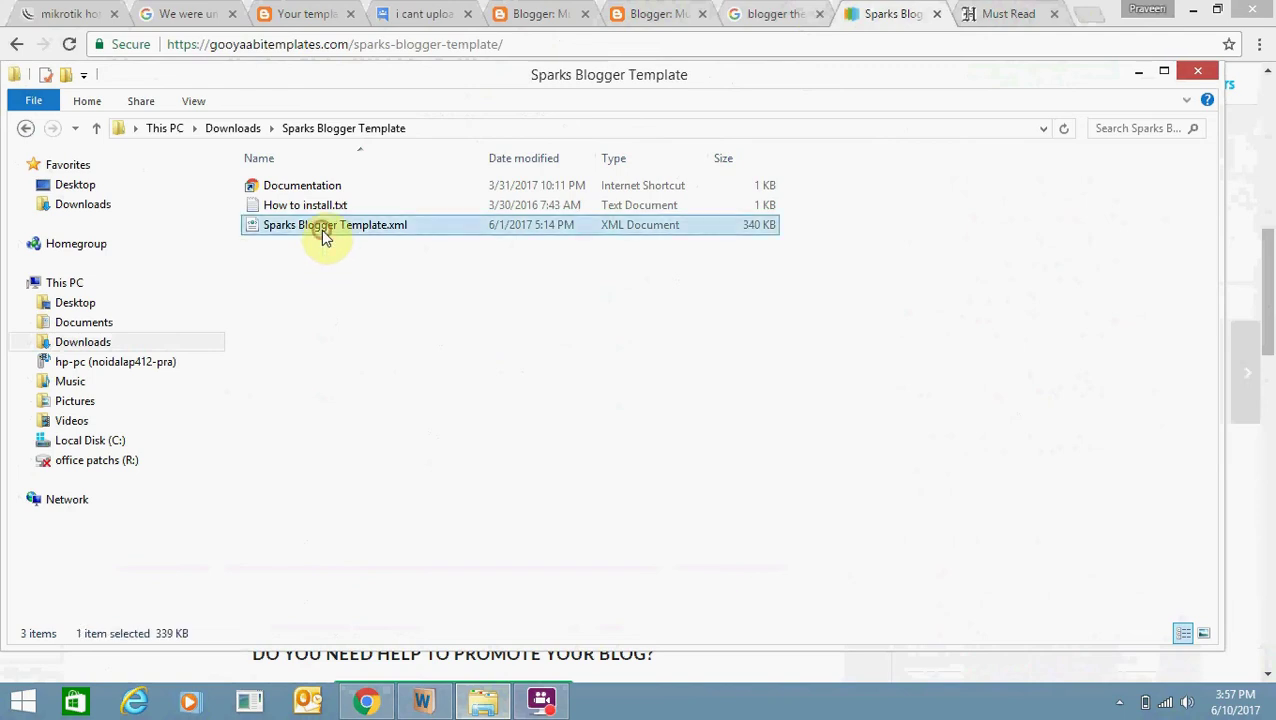
{"action": "left_click", "coordinate": [683, 10]}
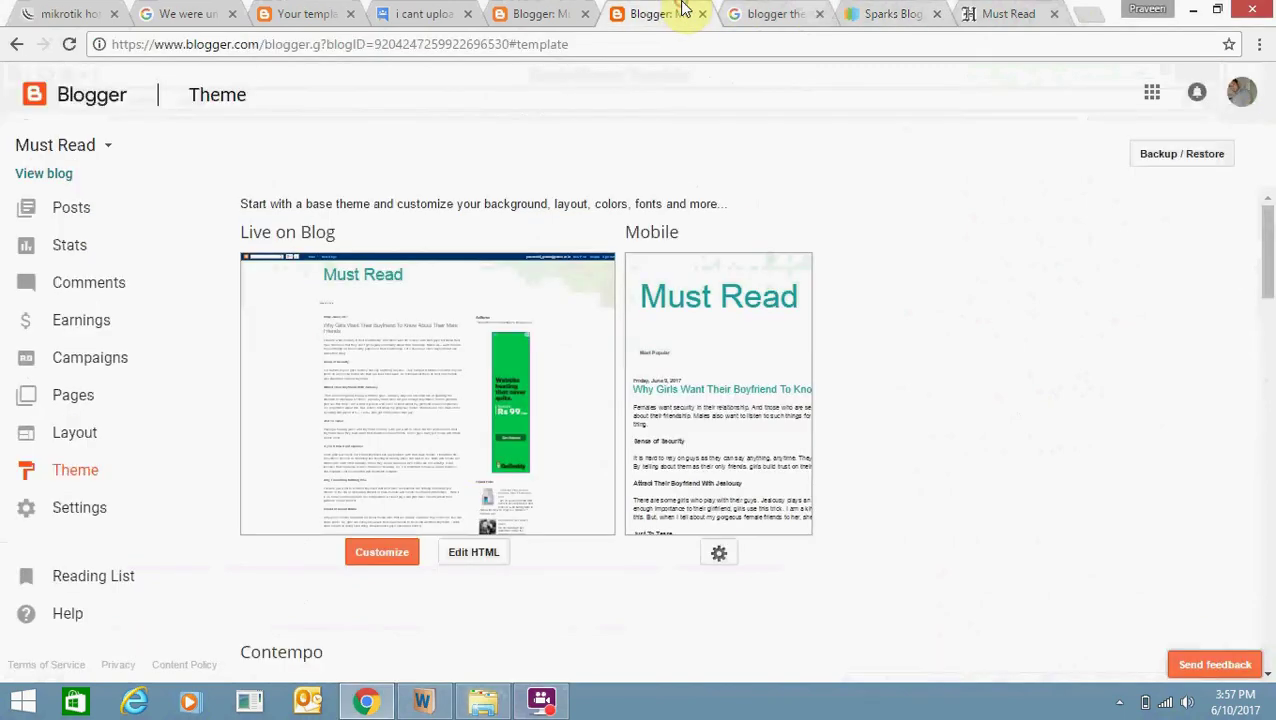
{"action": "left_click", "coordinate": [1212, 160]}
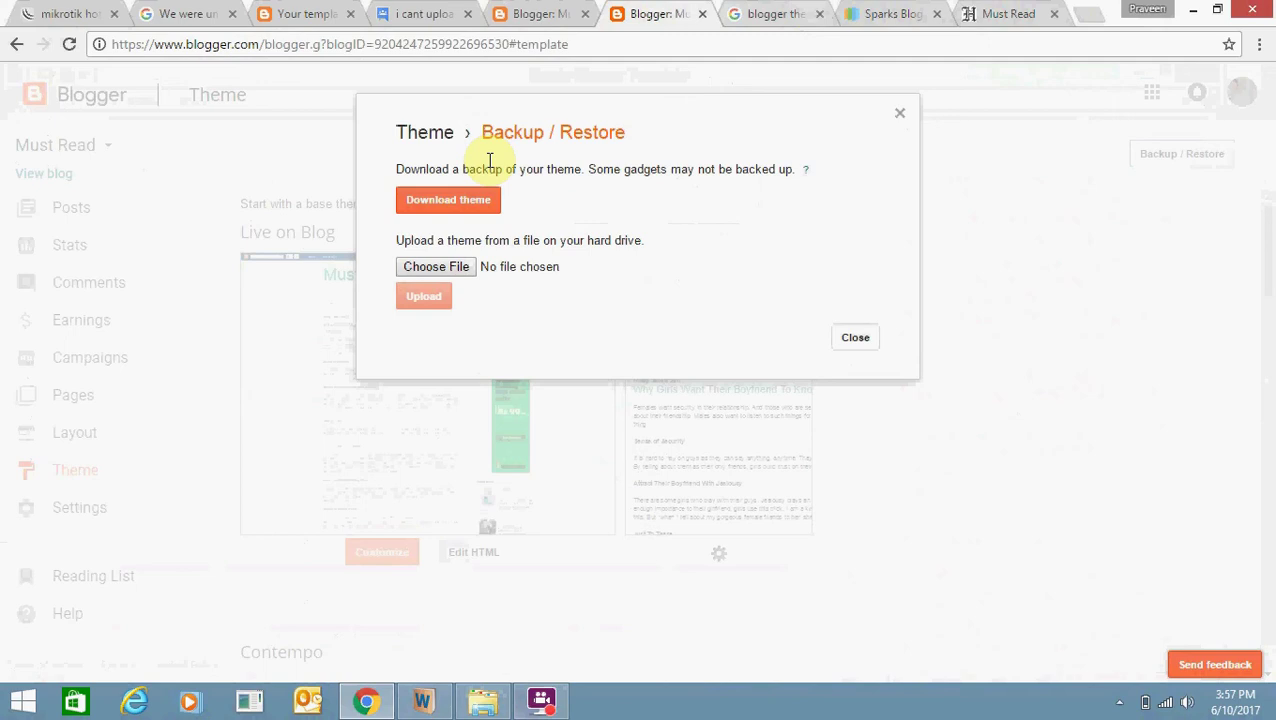
{"action": "left_click", "coordinate": [436, 268]}
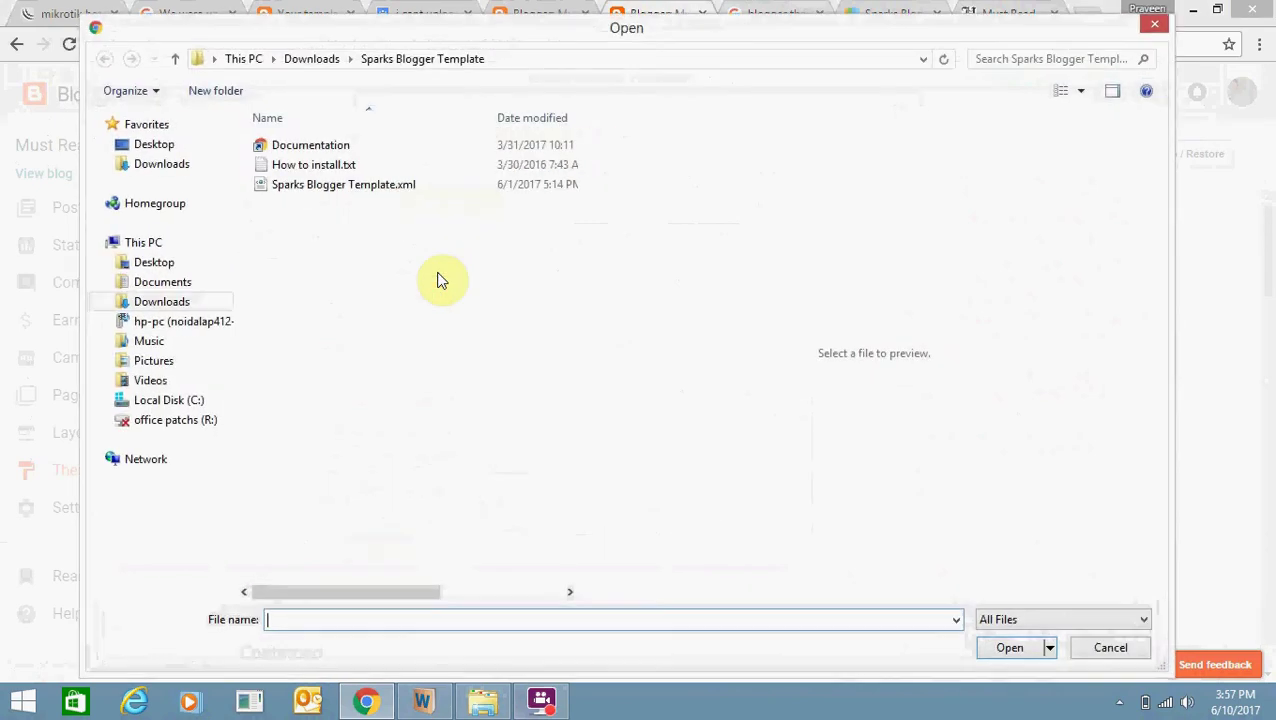
{"action": "left_click", "coordinate": [400, 184]}
{"action": "double_click", "coordinate": [398, 184]}
{"action": "left_click", "coordinate": [420, 298]}
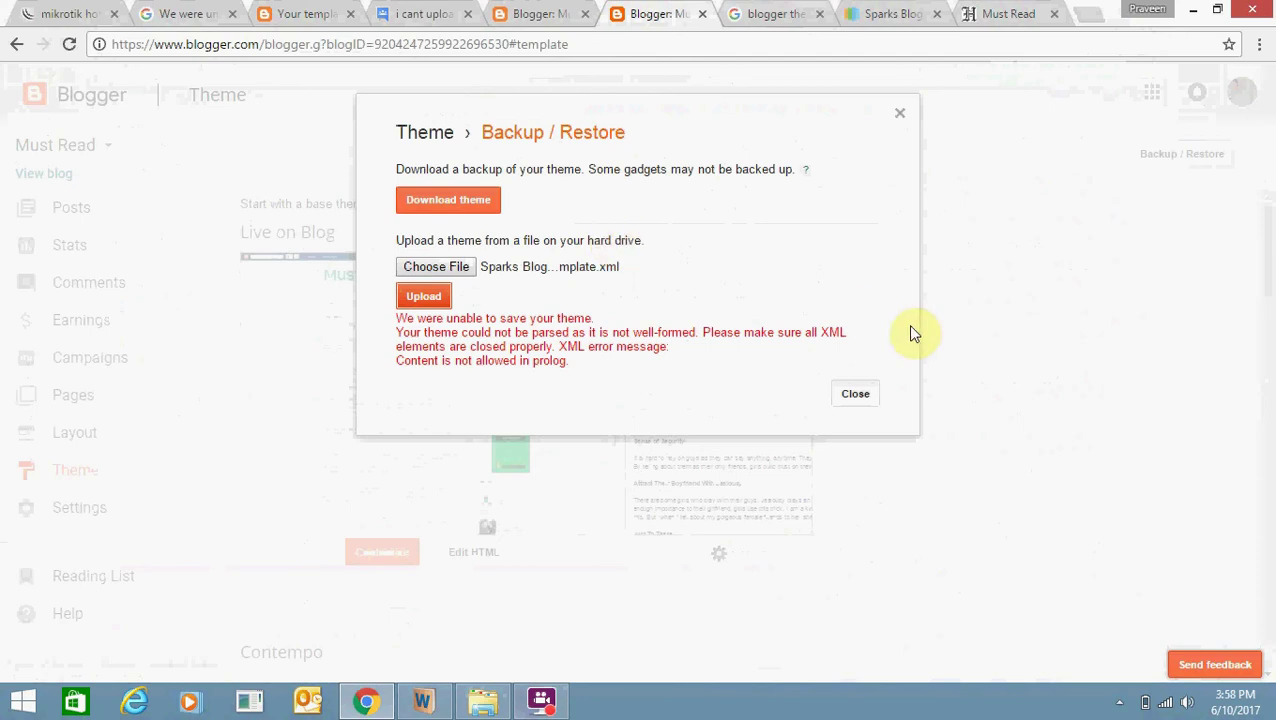
{"action": "left_click", "coordinate": [855, 390]}
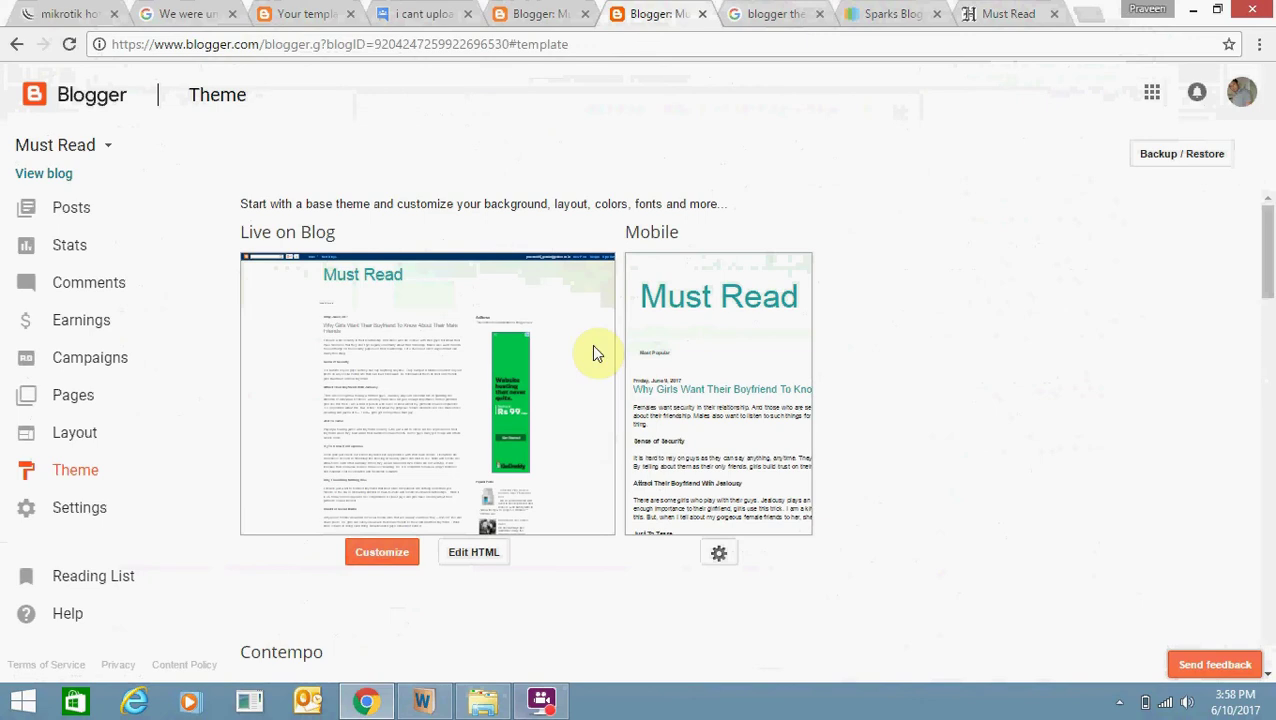
Open the Must Read theme's Edit HTML view and select all the current template code
{"action": "left_click", "coordinate": [463, 555]}
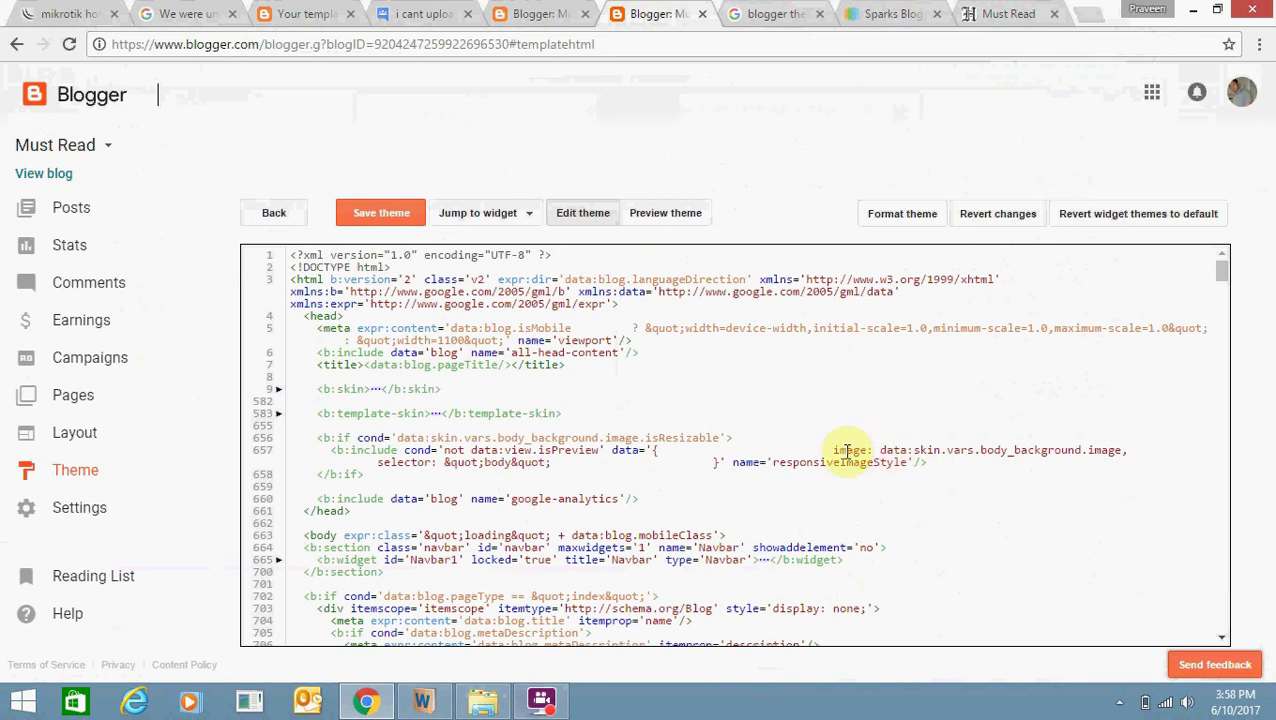
{"action": "left_click", "coordinate": [875, 361]}
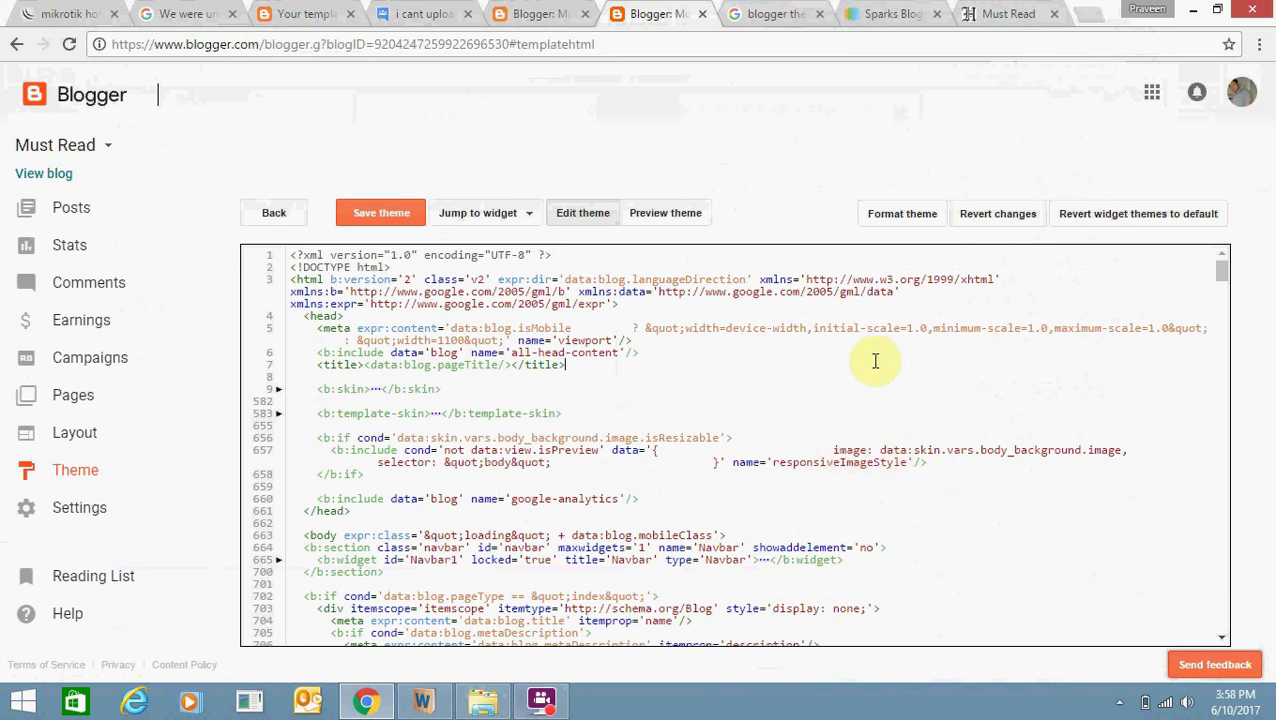
{"action": "key", "text": "ctrl+a"}
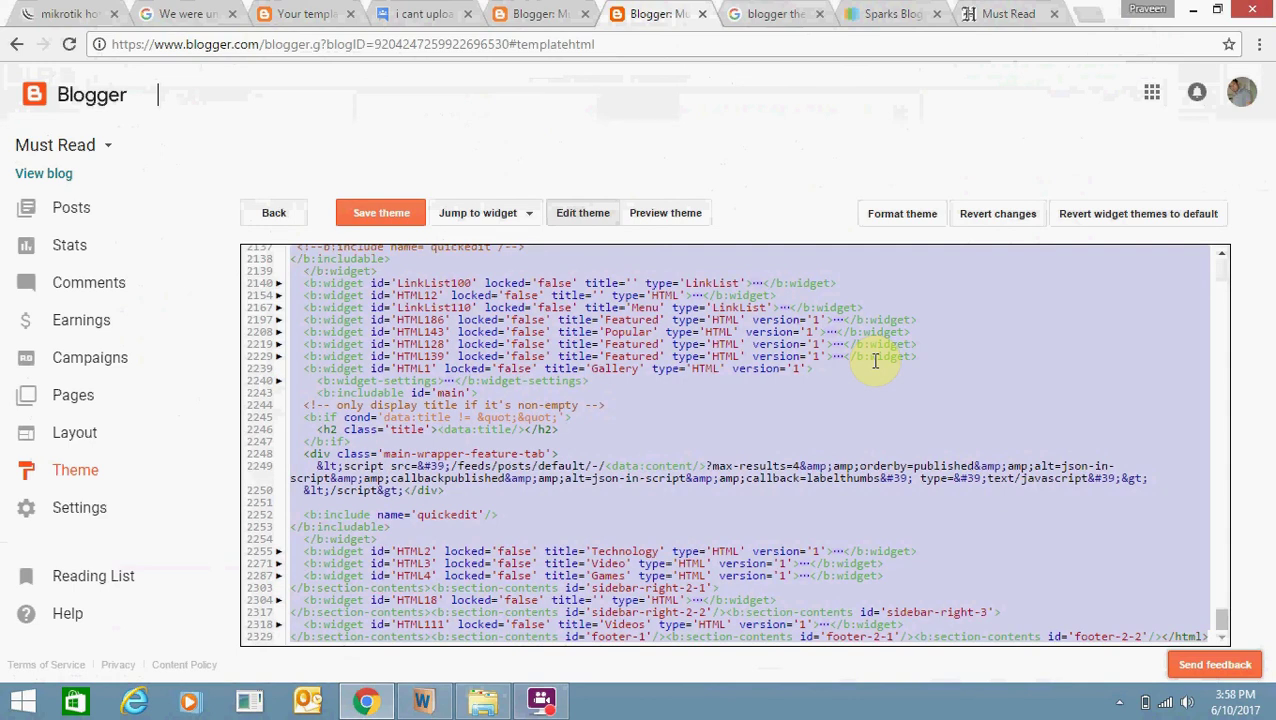
{"action": "key", "text": "super"}
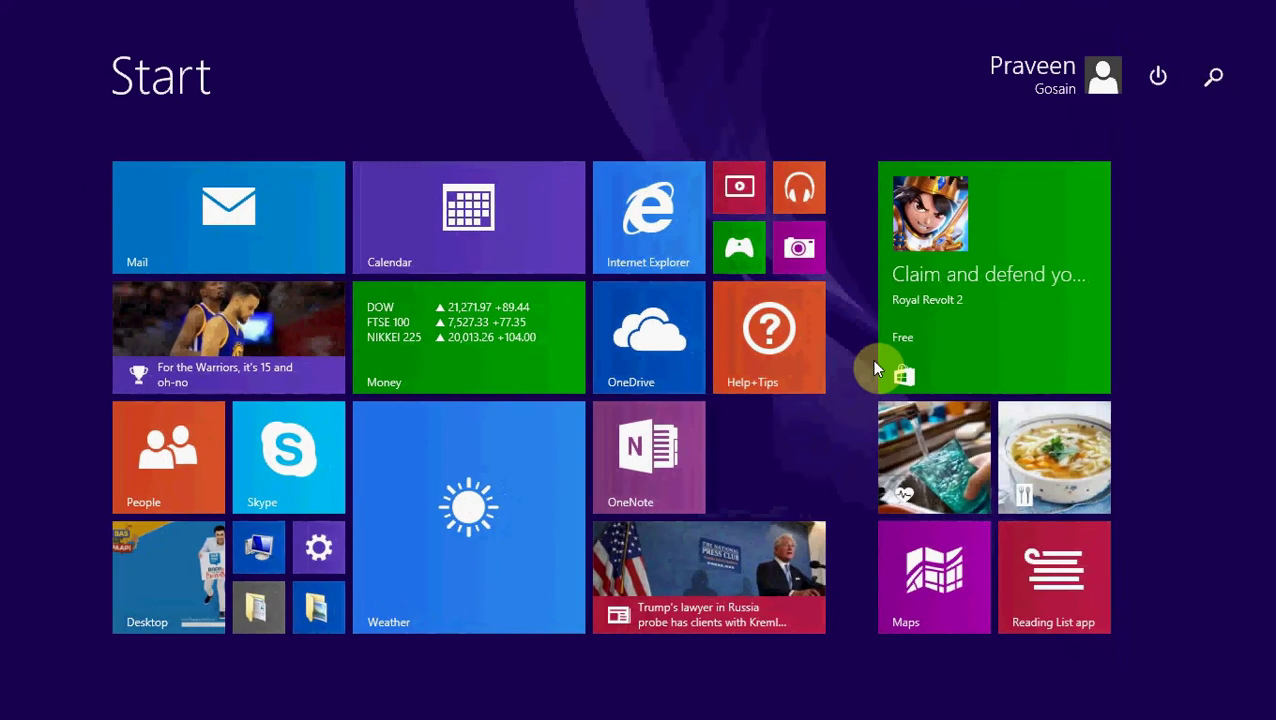
Paste the current theme code into Notepad and save it on the Desktop as 'backup of current theme'
{"action": "type", "text": "notepad"}
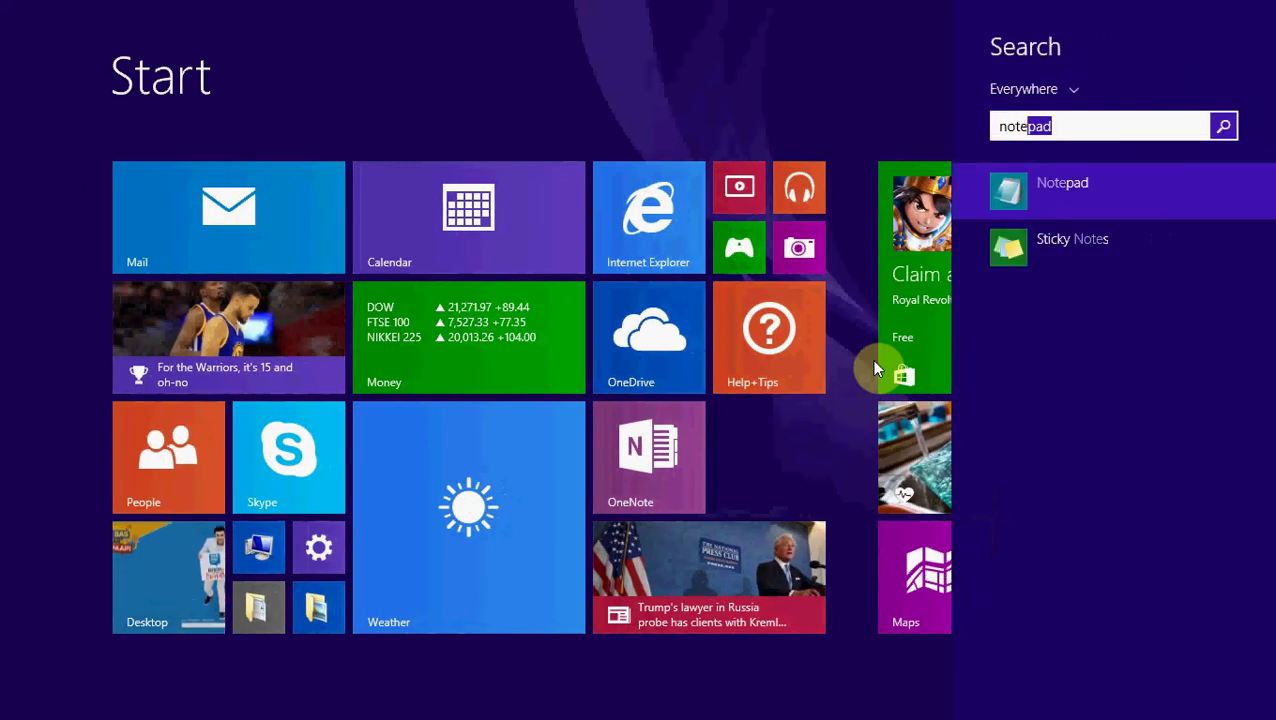
{"action": "key", "text": "Return"}
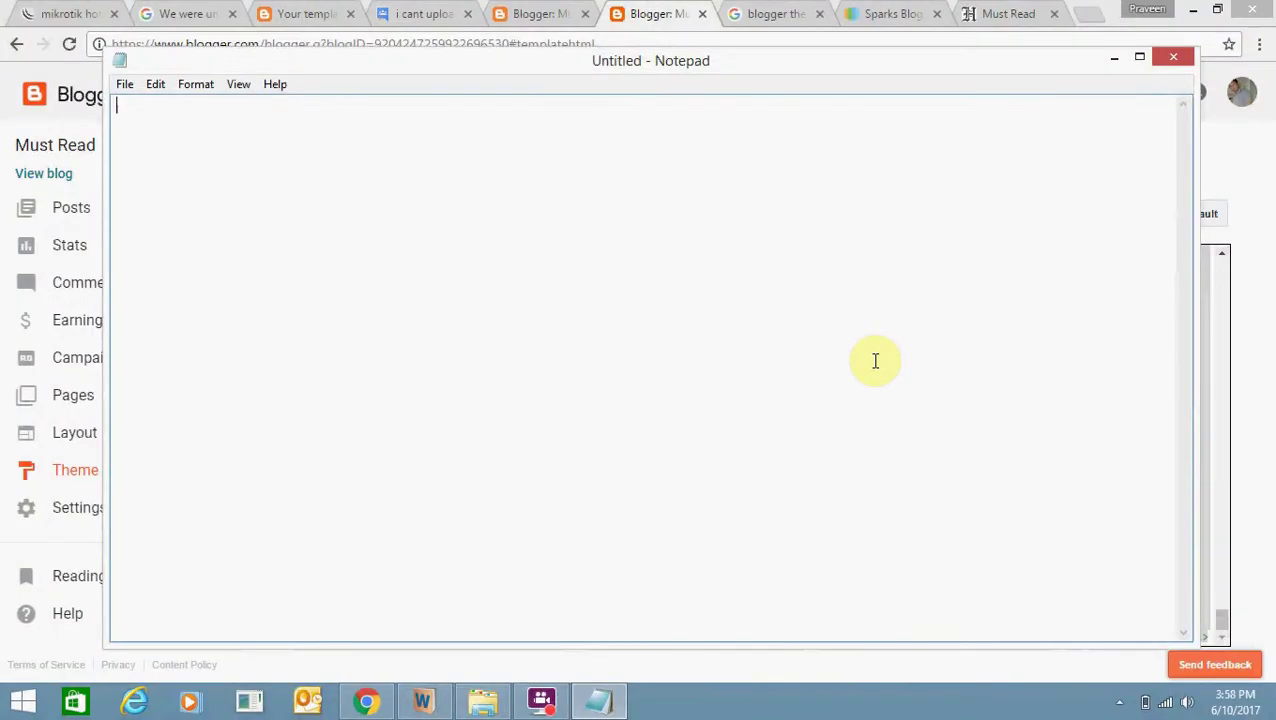
{"action": "key", "text": "ctrl+v"}
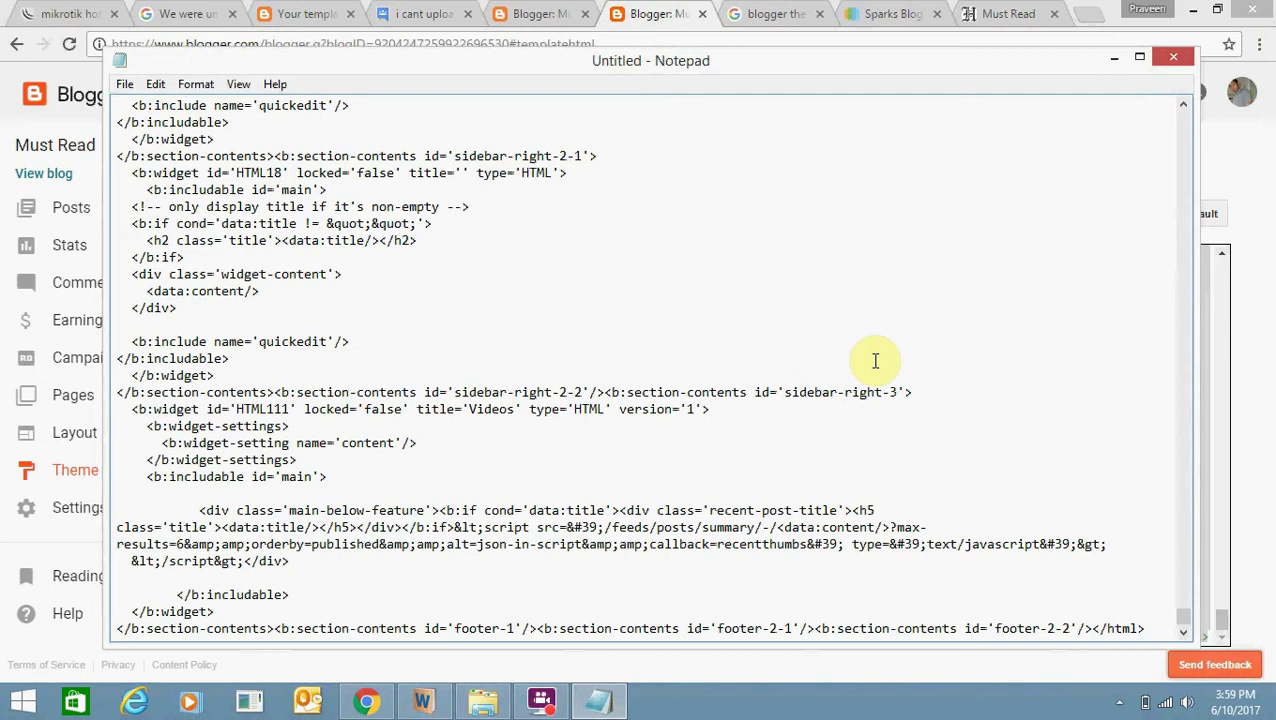
{"action": "key", "text": "ctrl+s"}
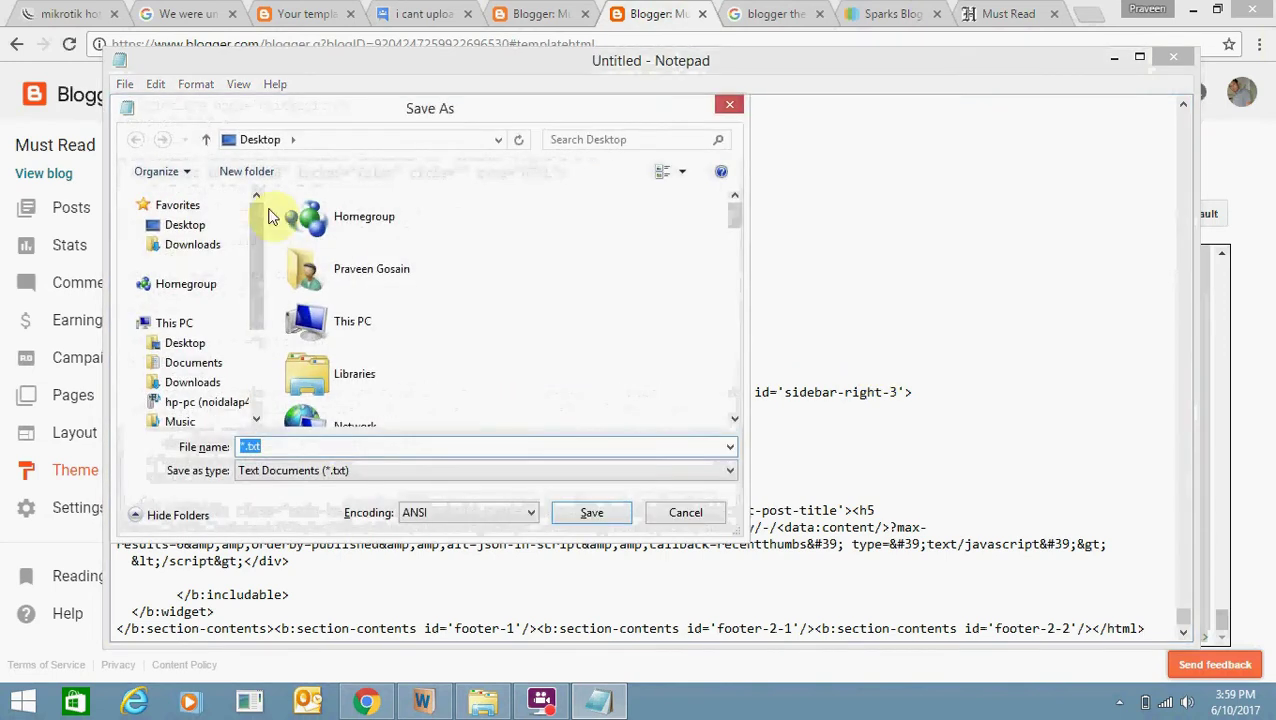
{"action": "left_click", "coordinate": [184, 224]}
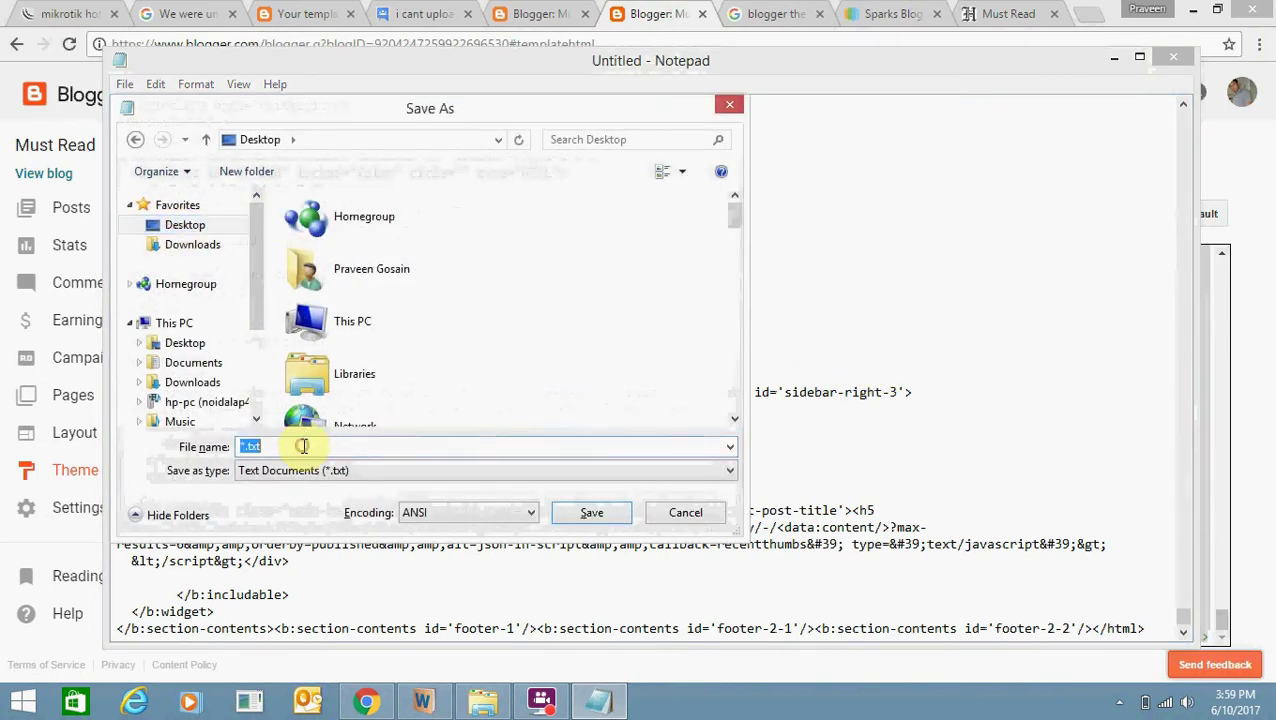
{"action": "type", "text": "b"}
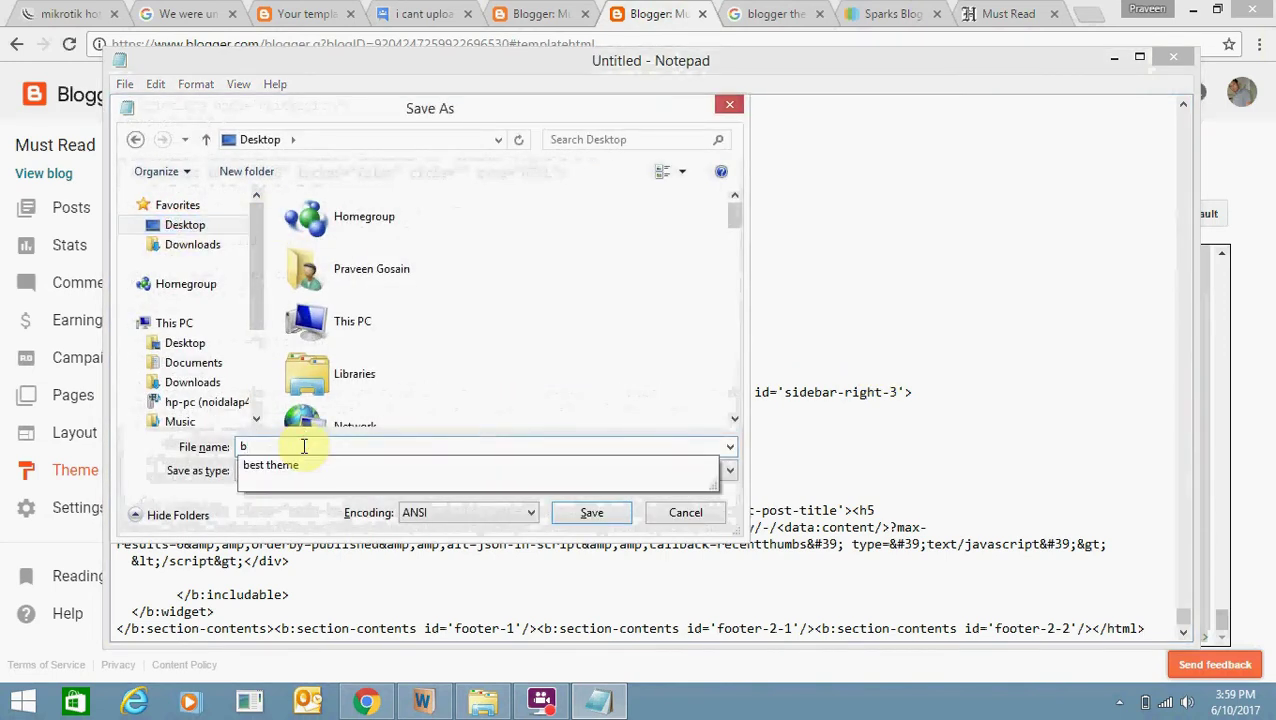
{"action": "type", "text": "acku"}
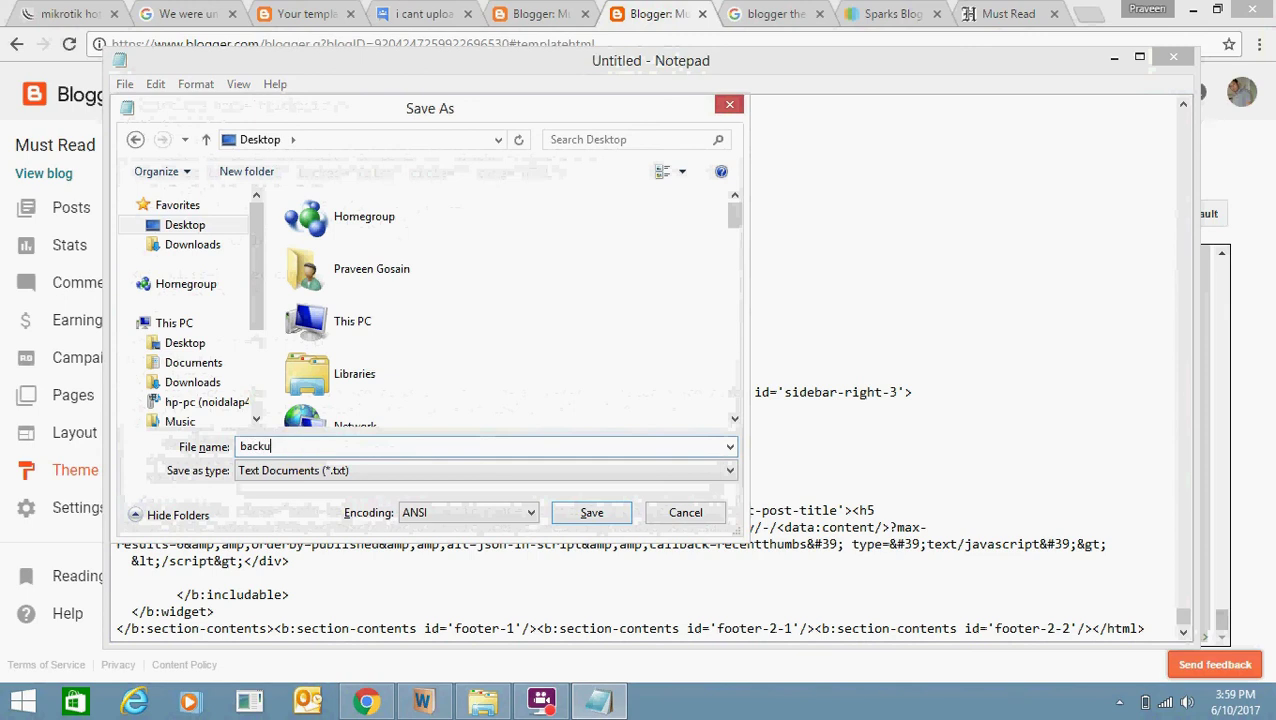
{"action": "type", "text": "p"}
{"action": "type", "text": " of current "}
{"action": "type", "text": "theme"}
{"action": "key", "text": "Return"}
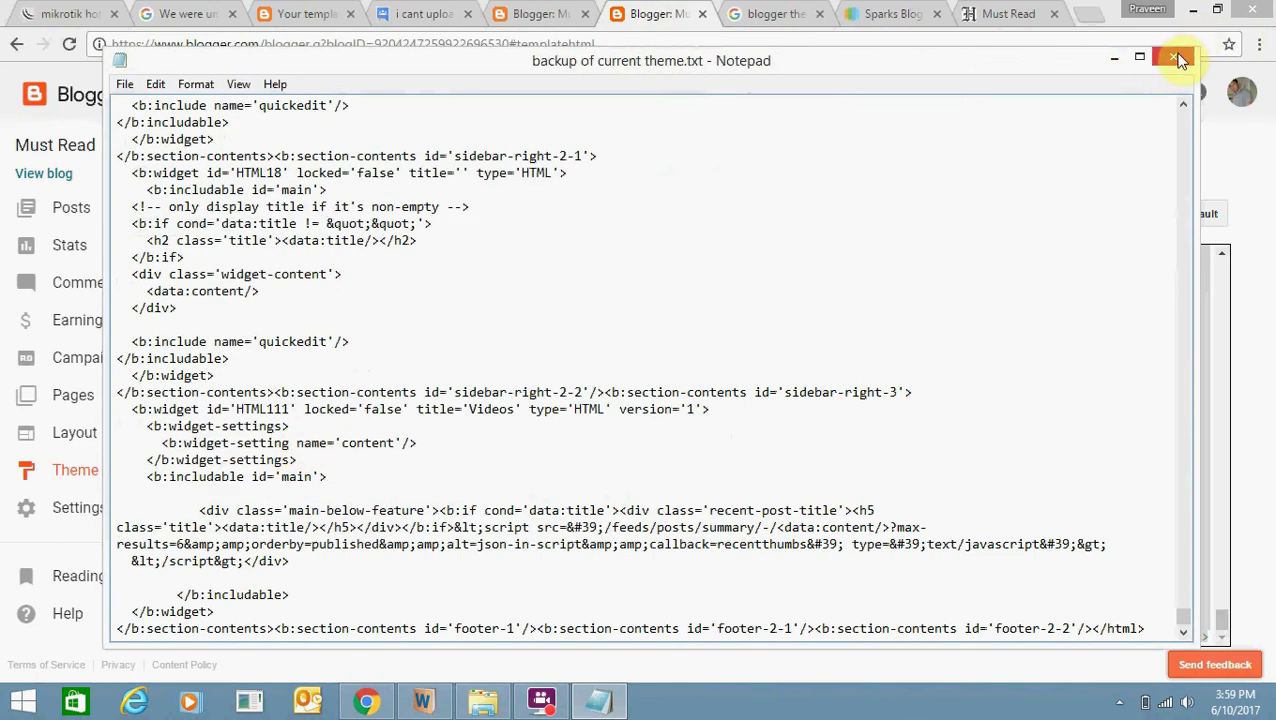
{"action": "left_click", "coordinate": [1173, 57]}
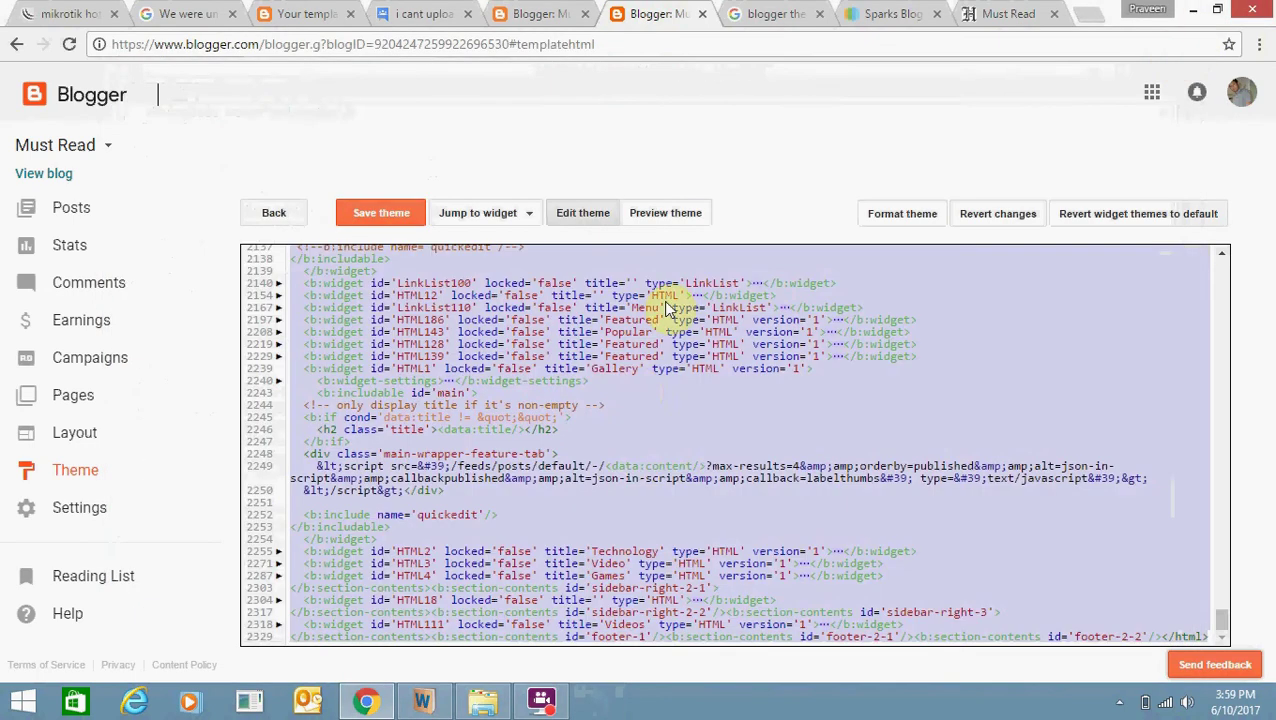
Delete all existing code from Blogger's theme HTML editor
{"action": "left_click", "coordinate": [638, 393]}
{"action": "key", "text": "ctrl+a"}
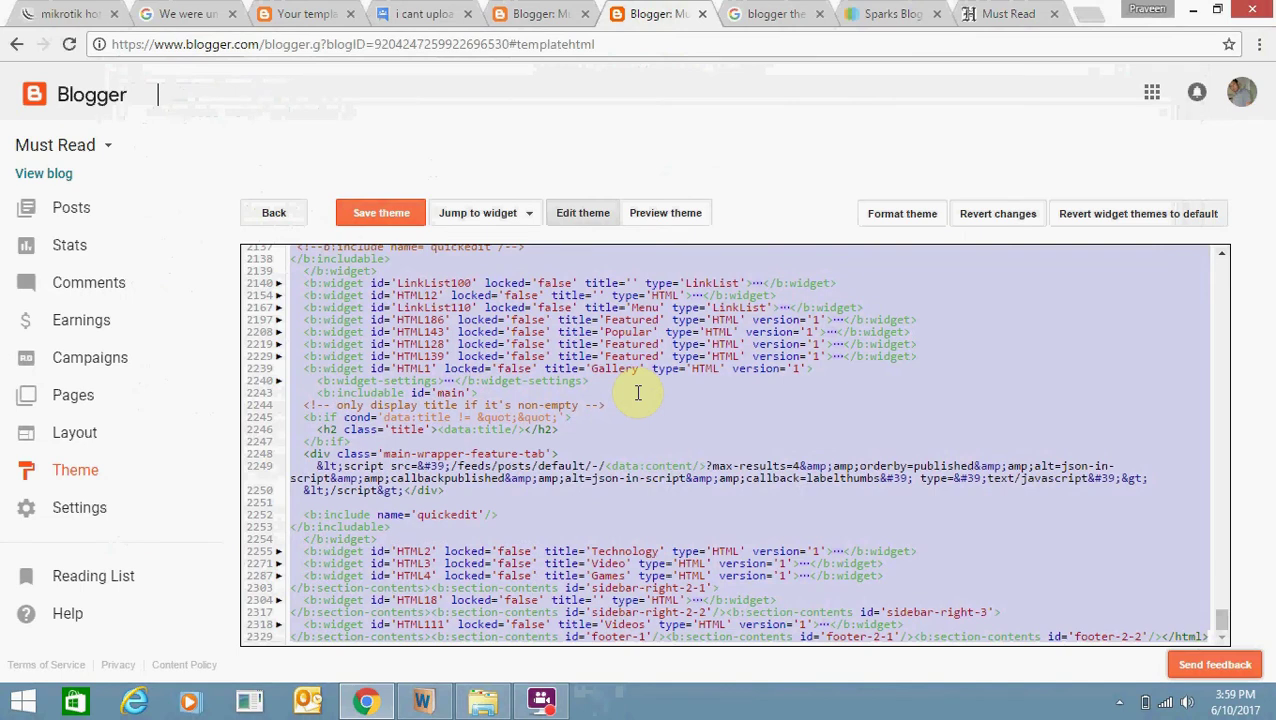
{"action": "key", "text": "Delete"}
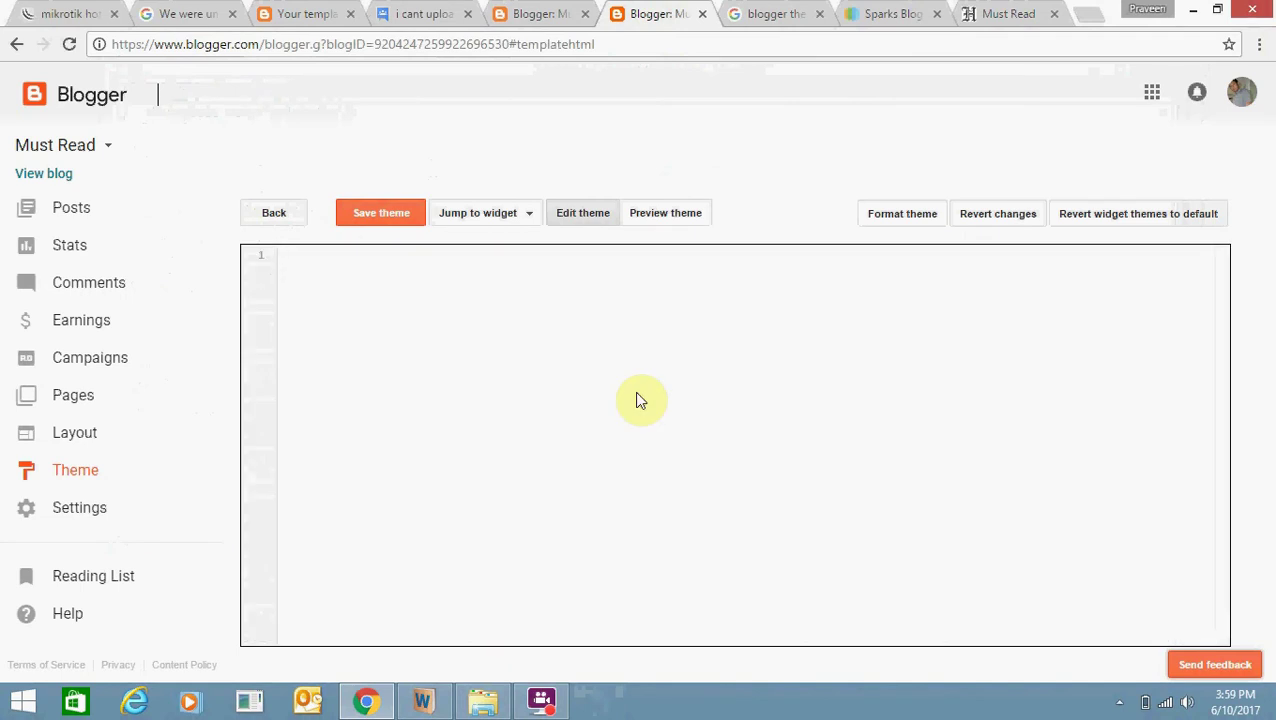
{"action": "left_click", "coordinate": [483, 701]}
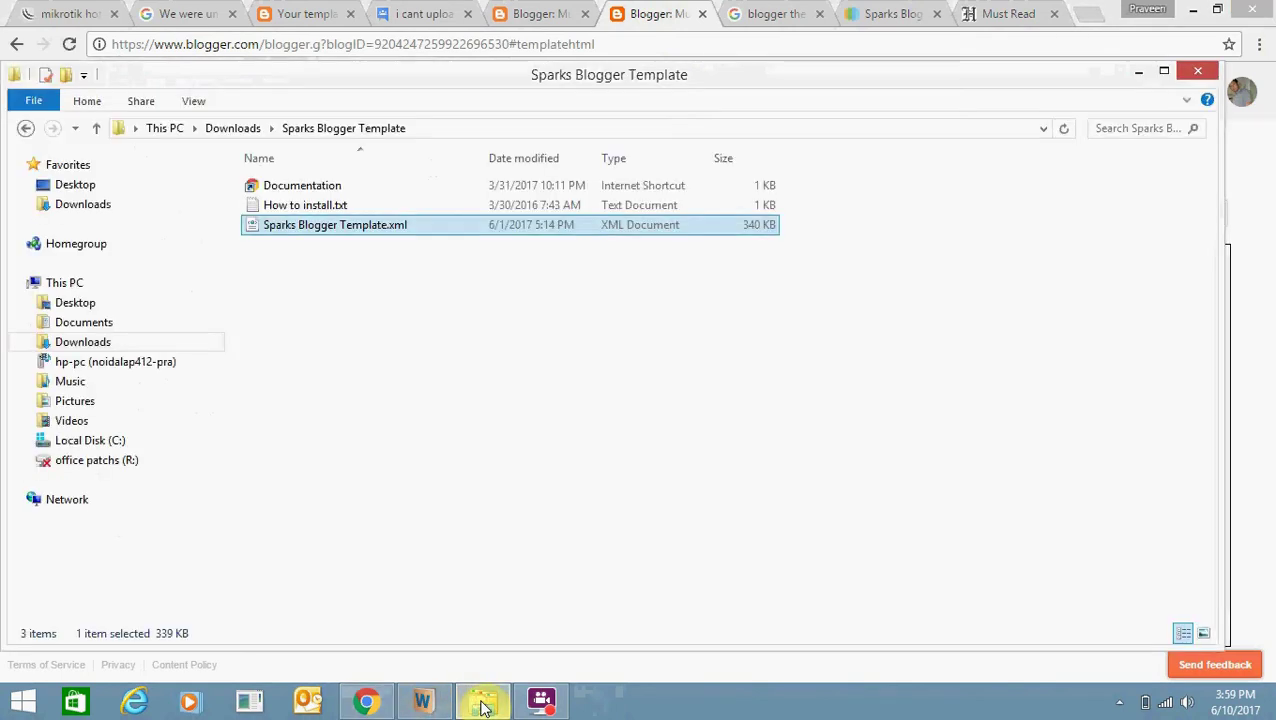
Open Sparks Blogger Template.xml in Notepad and copy its entire code
{"action": "left_click", "coordinate": [409, 284]}
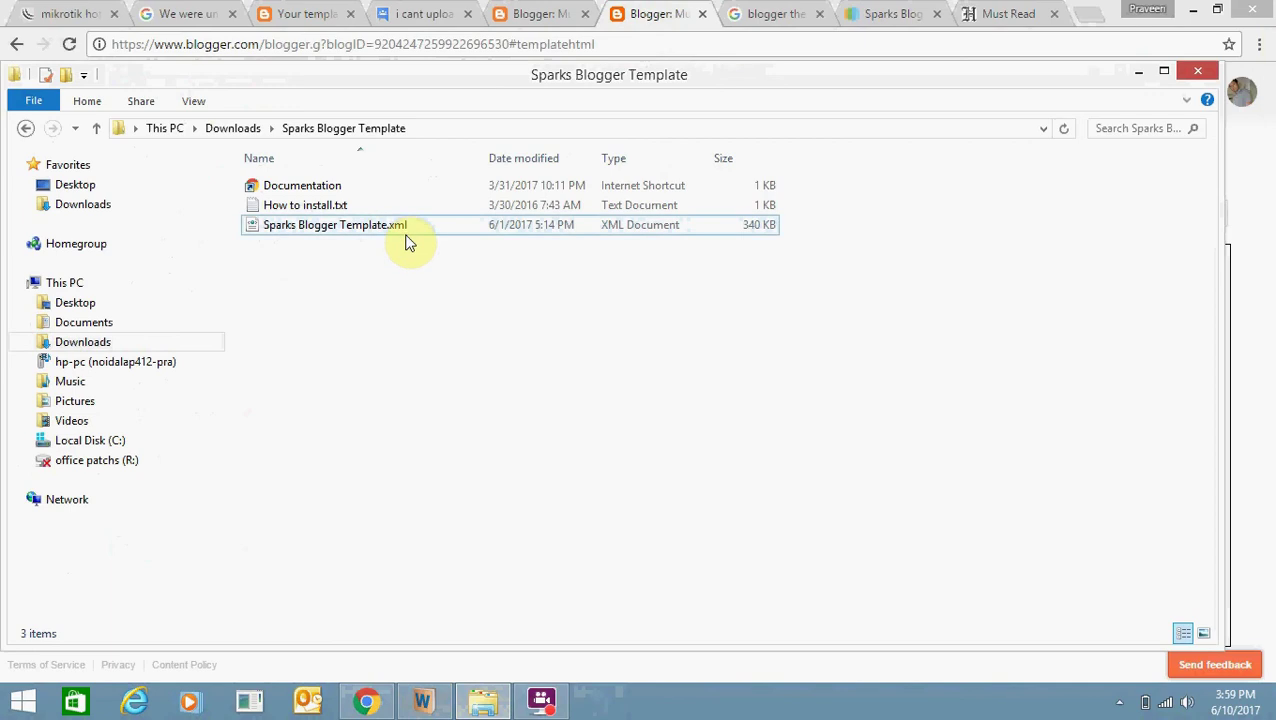
{"action": "left_click", "coordinate": [406, 238]}
{"action": "right_click", "coordinate": [406, 238]}
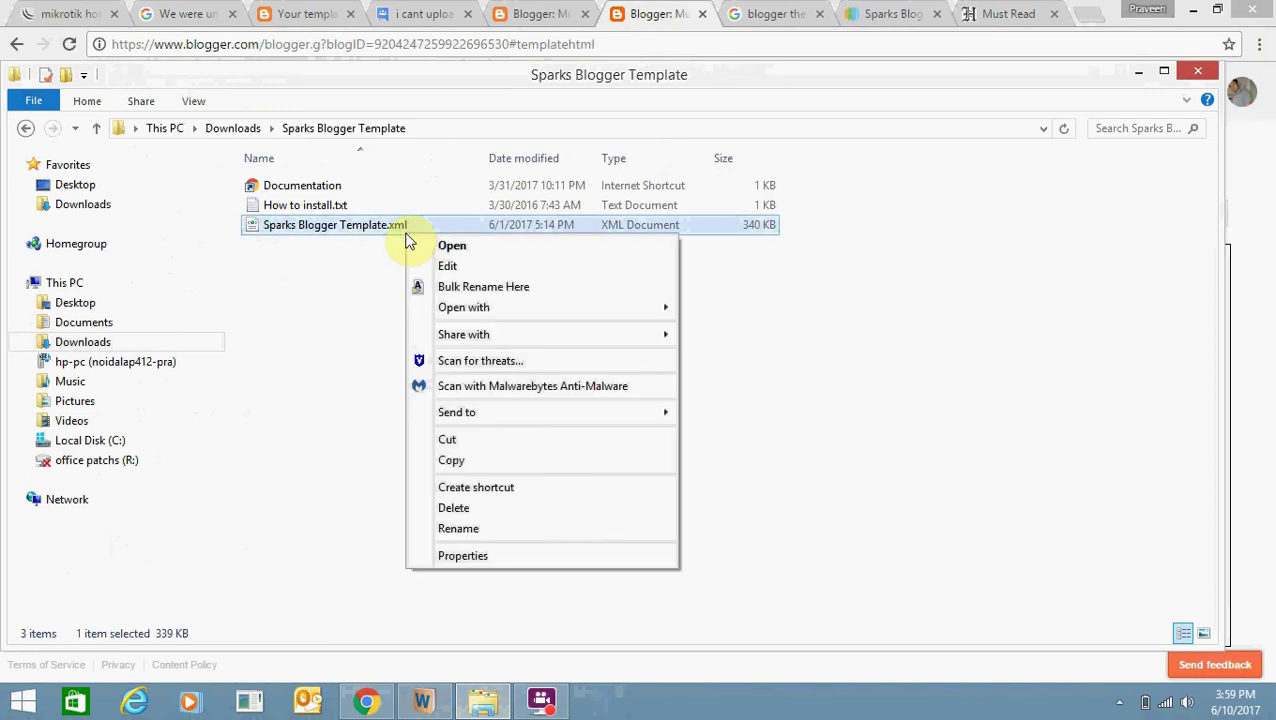
{"action": "mouse_move", "coordinate": [464, 307]}
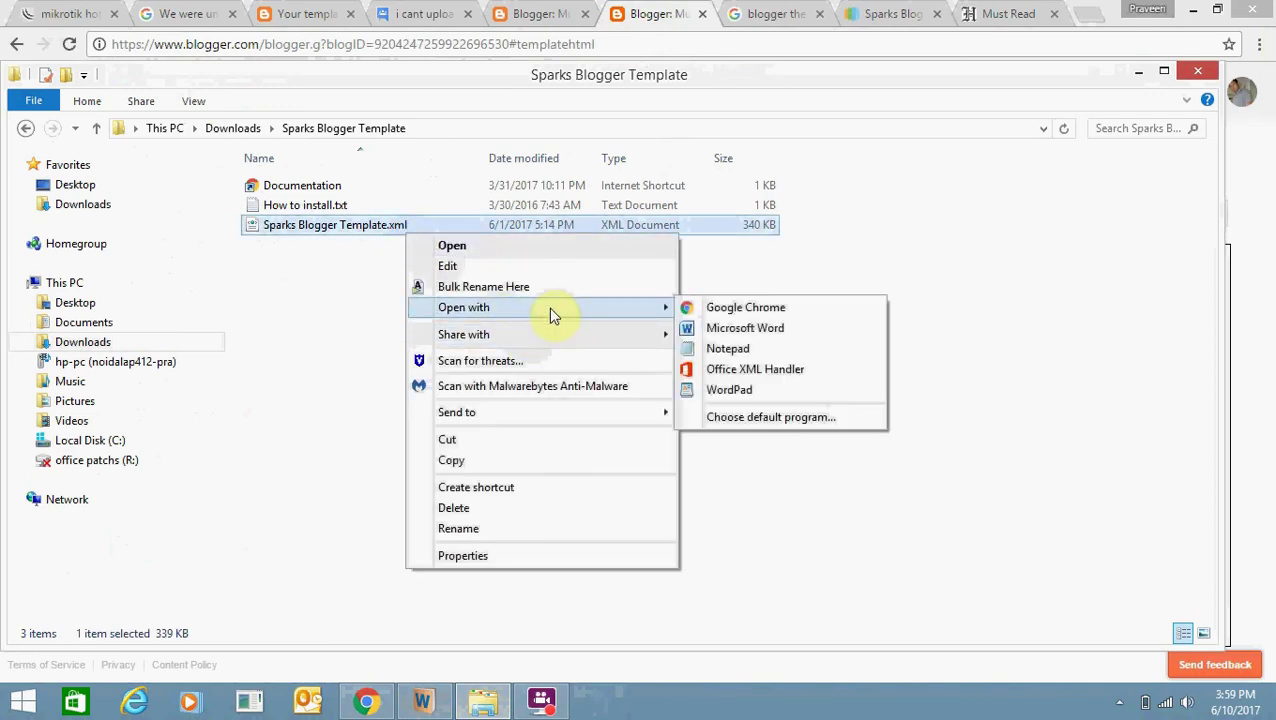
{"action": "left_click", "coordinate": [724, 348]}
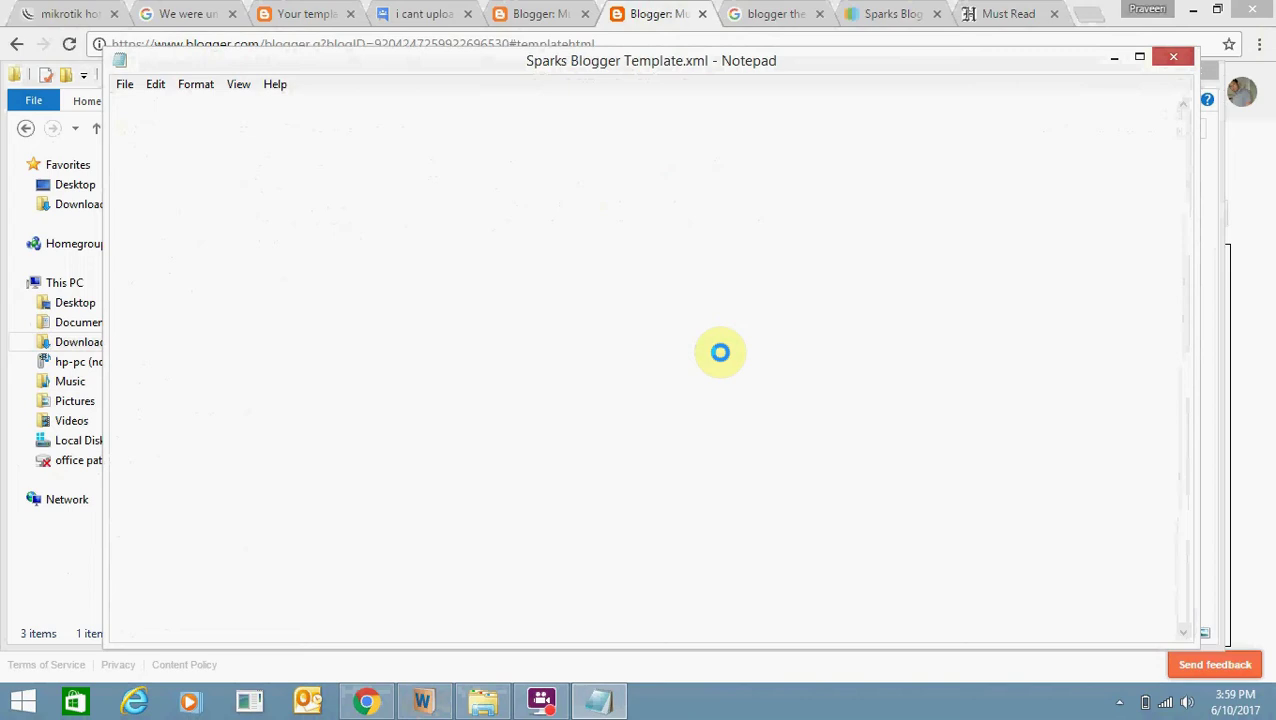
{"action": "left_click", "coordinate": [716, 396]}
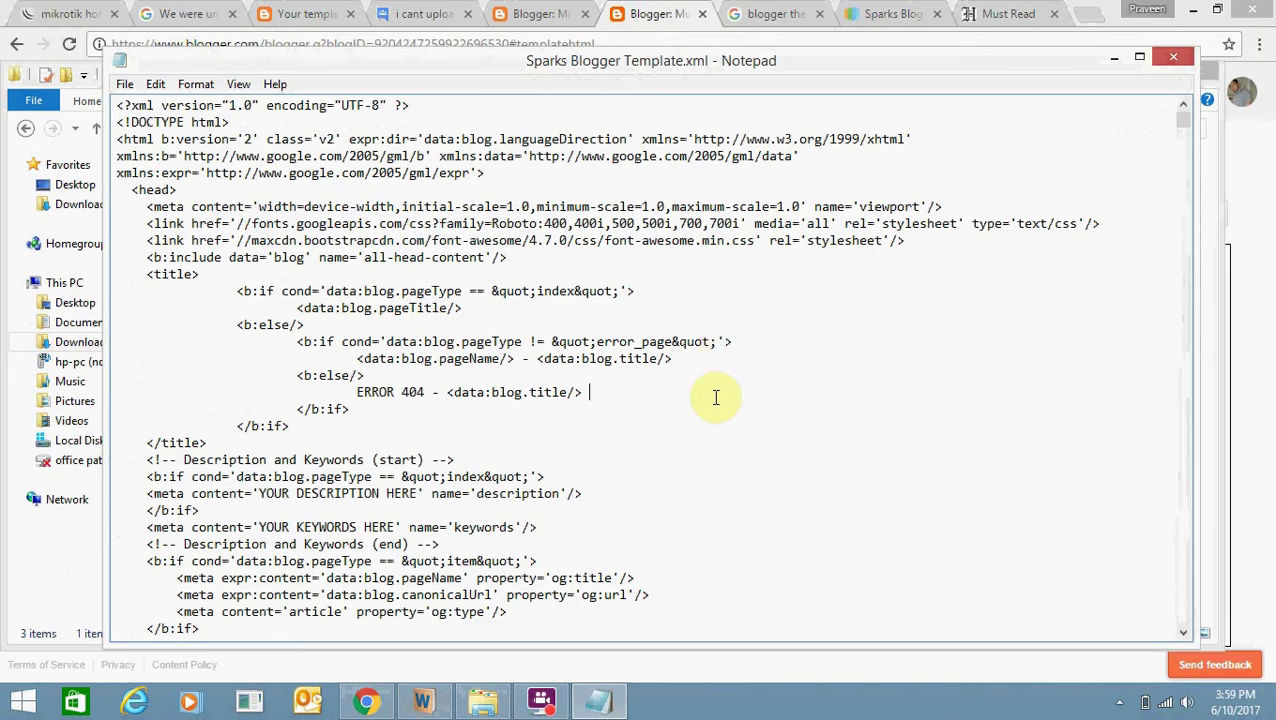
{"action": "key", "text": "ctrl+a"}
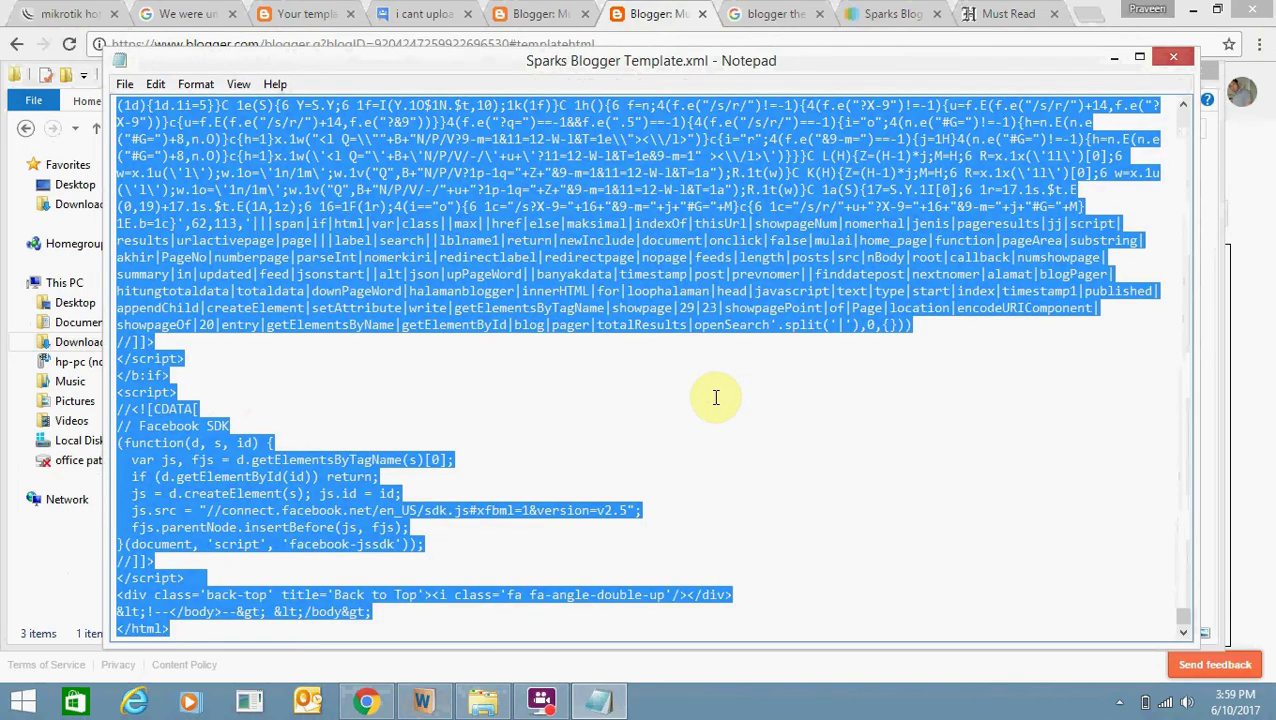
{"action": "key", "text": "alt+Tab"}
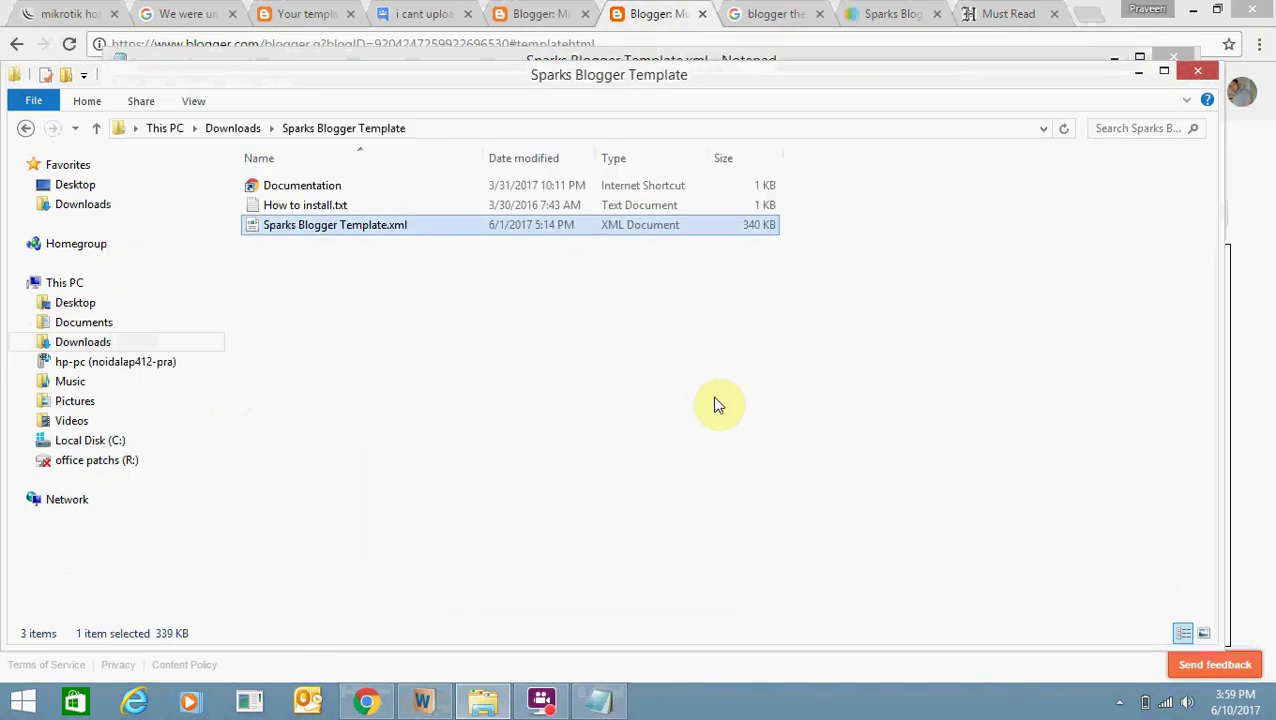
{"action": "left_click", "coordinate": [697, 10]}
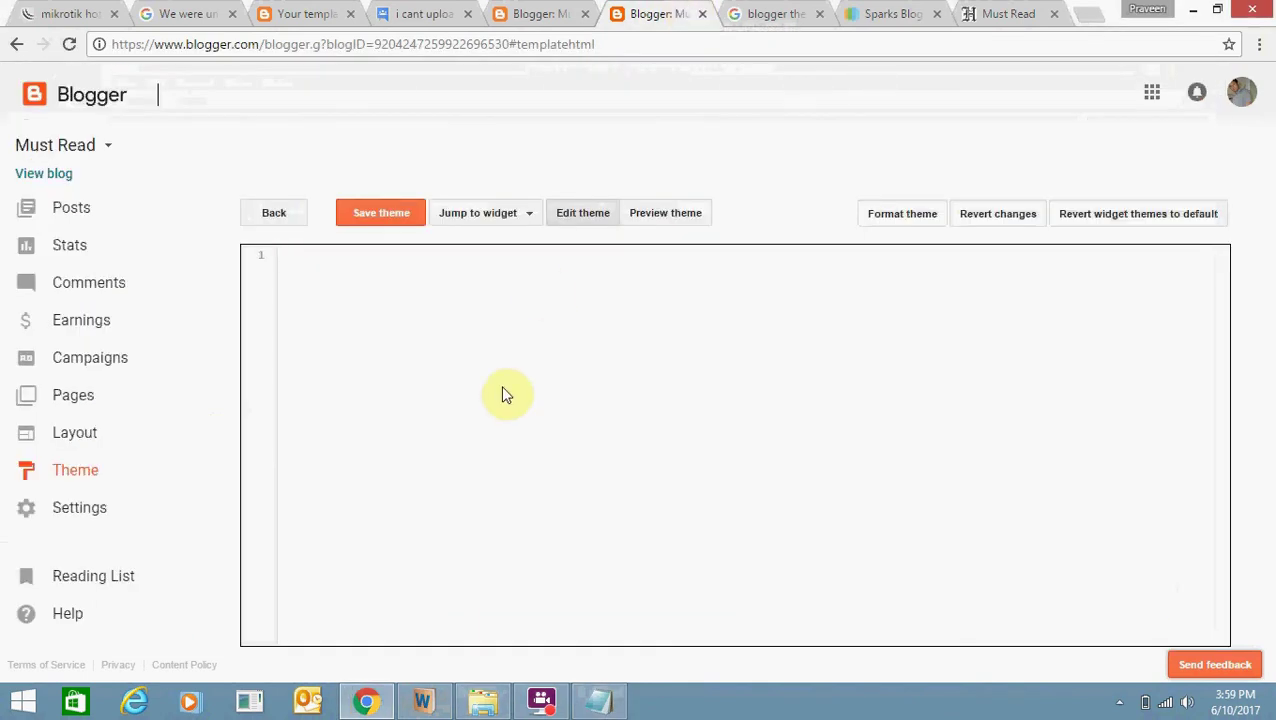
Paste the Sparks template code into the emptied HTML editor and save the theme
{"action": "key", "text": "ctrl+v"}
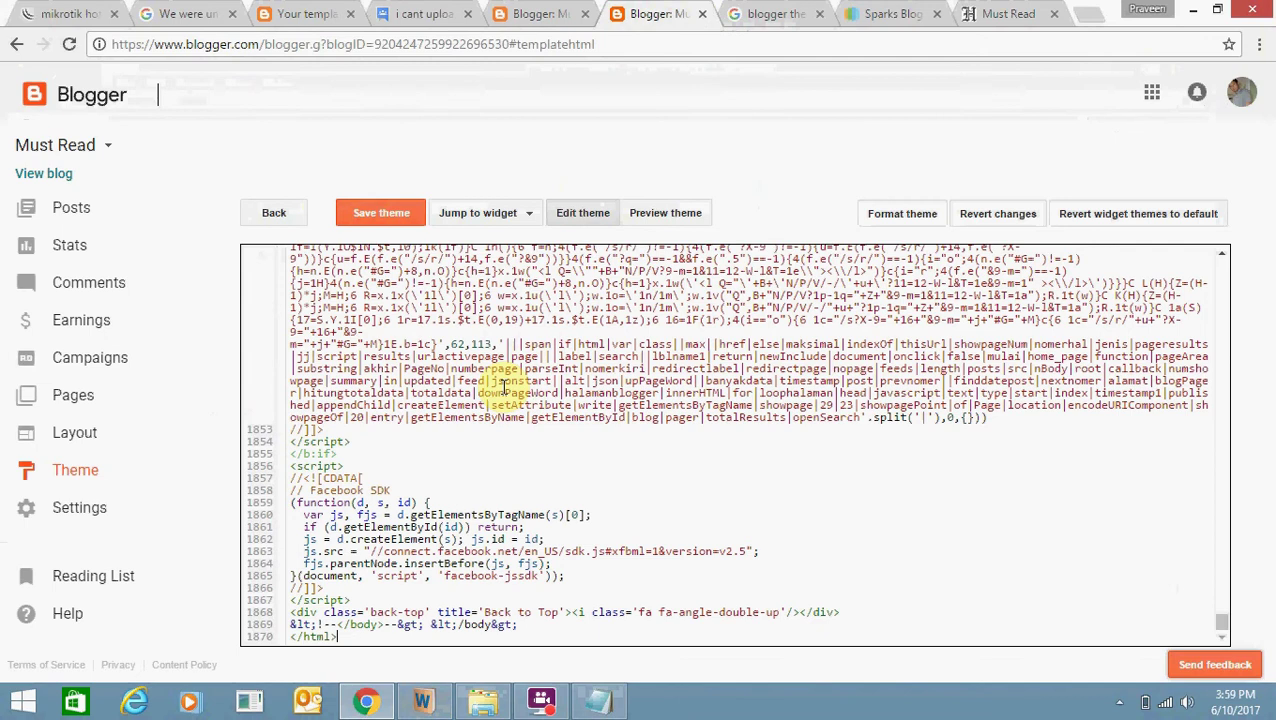
{"action": "left_click", "coordinate": [1221, 622]}
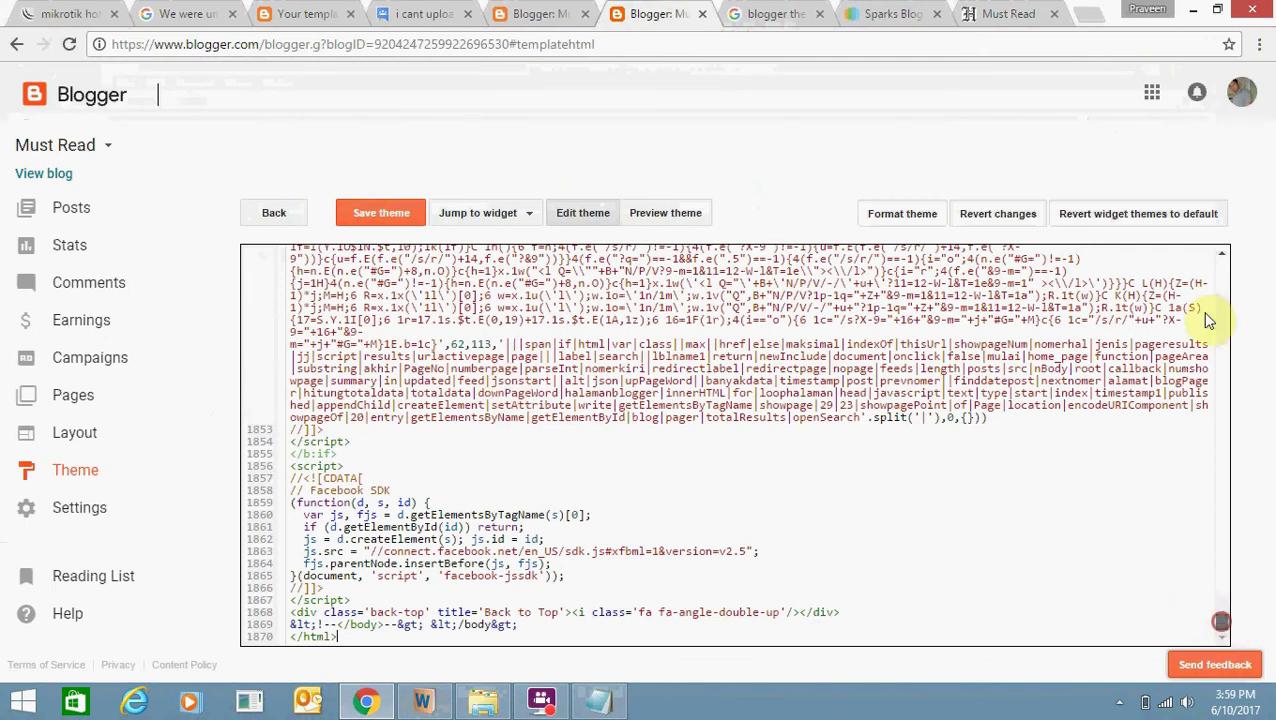
{"action": "mouse_move", "coordinate": [1208, 320]}
{"action": "left_mouse_down"}
{"action": "mouse_move", "coordinate": [1213, 263]}
{"action": "mouse_move", "coordinate": [1217, 584]}
{"action": "left_mouse_up"}
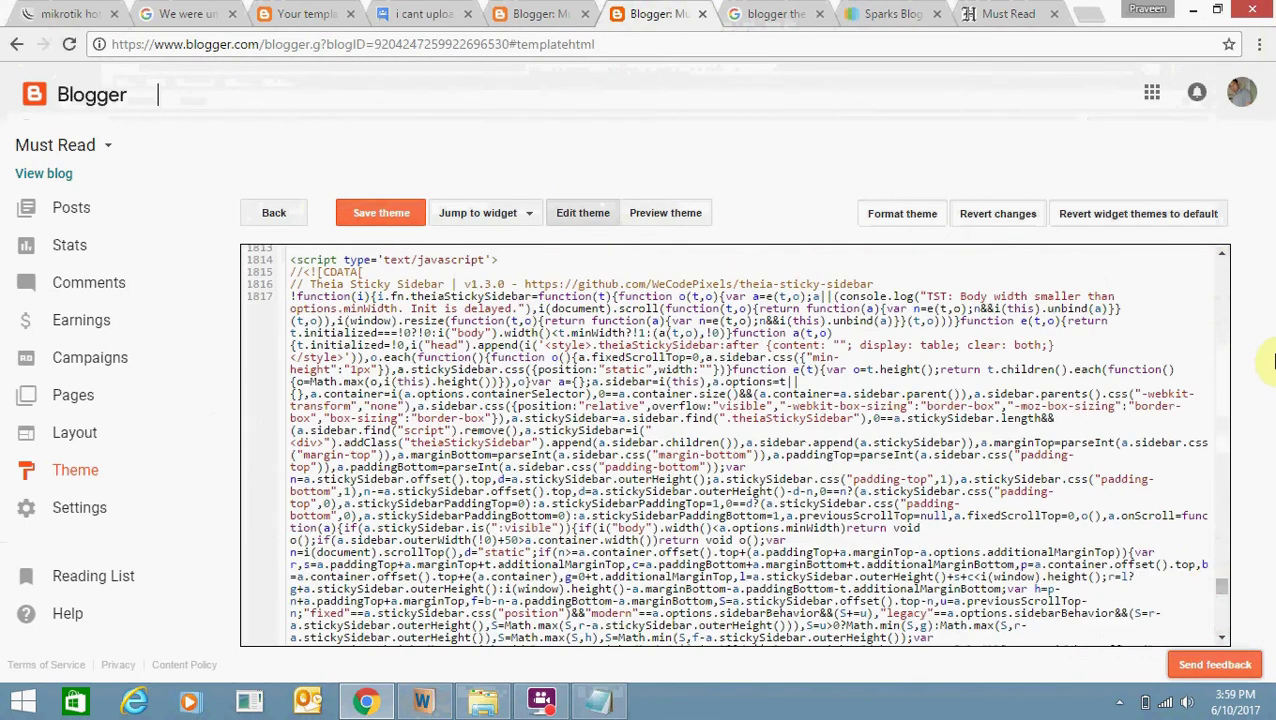
{"action": "left_click", "coordinate": [358, 214]}
Reload the live Must Read blog to view the Sparks design, then open the TestoUltra Pills post
{"action": "left_click", "coordinate": [995, 12]}
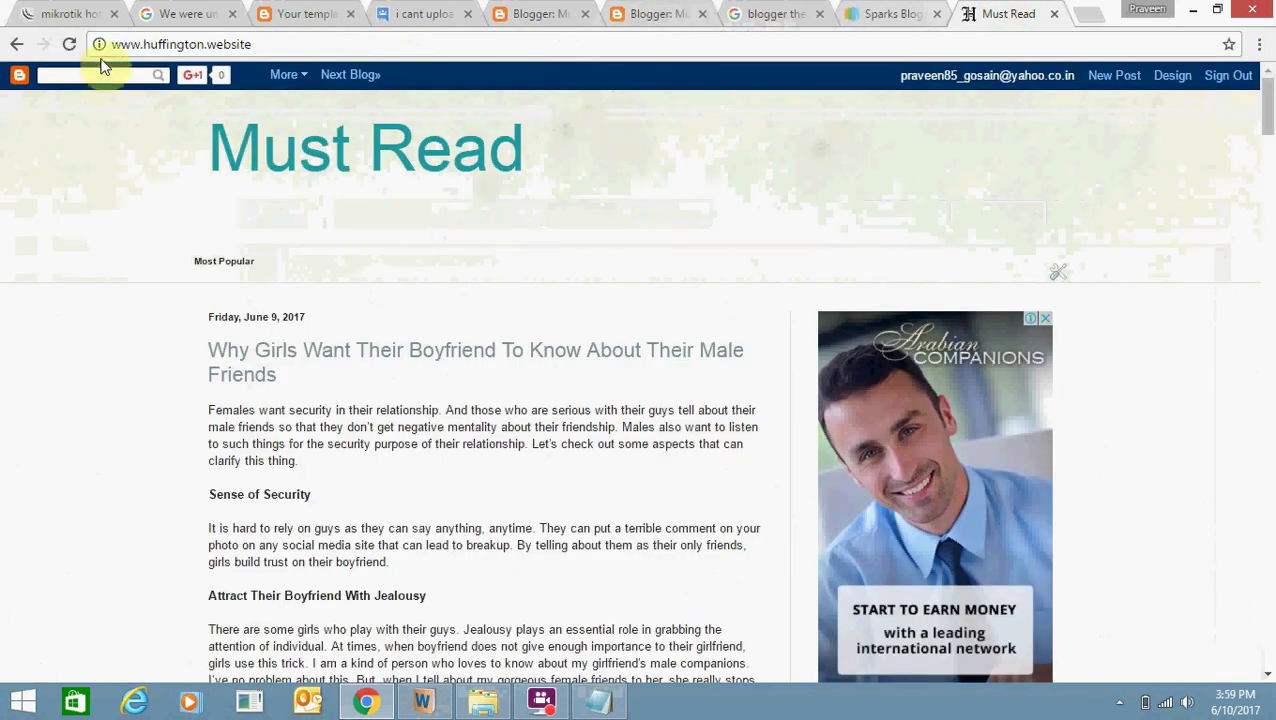
{"action": "left_click", "coordinate": [69, 44]}
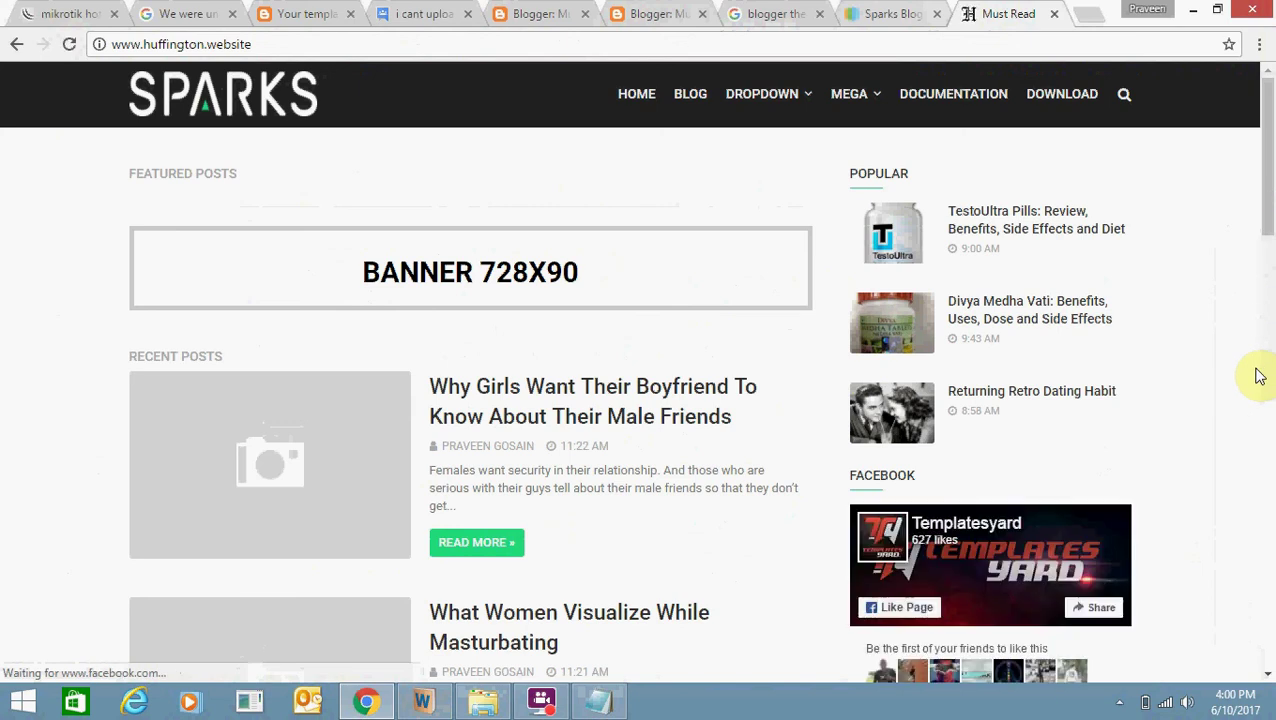
{"action": "left_click_drag", "start_coordinate": [1265, 214], "coordinate": [1270, 637]}
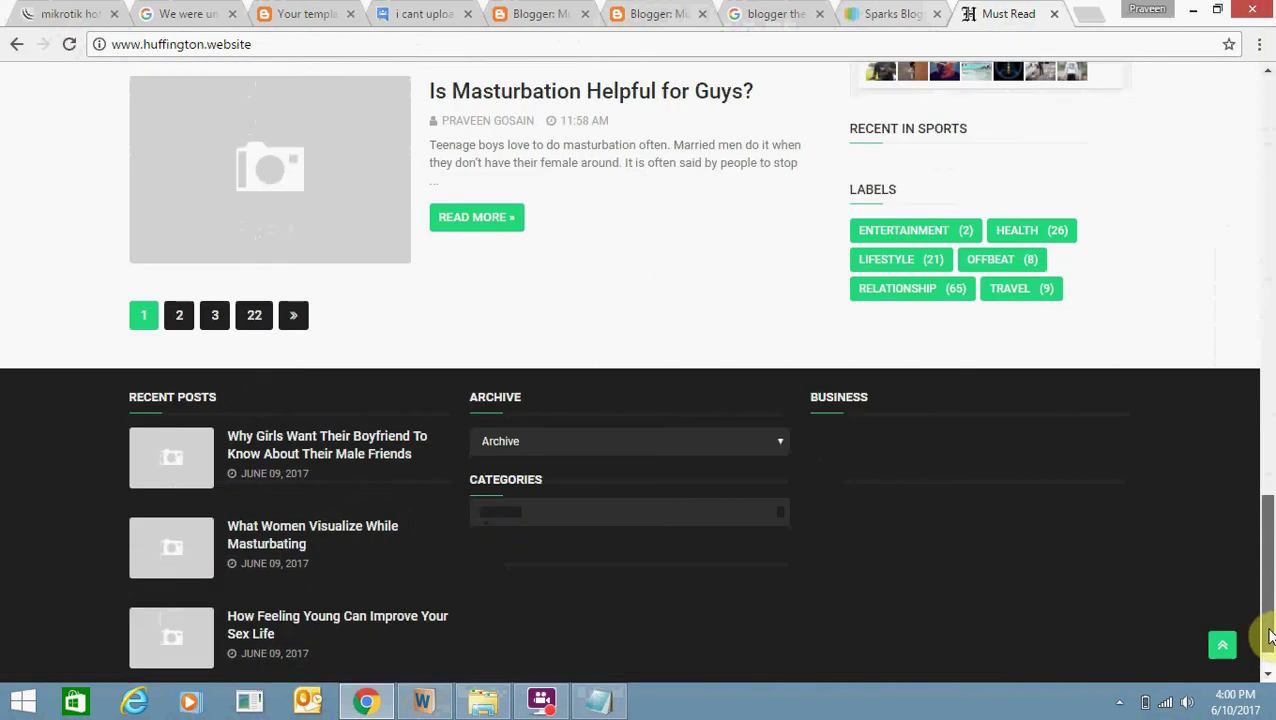
{"action": "left_click_drag", "start_coordinate": [1270, 637], "coordinate": [1268, 205]}
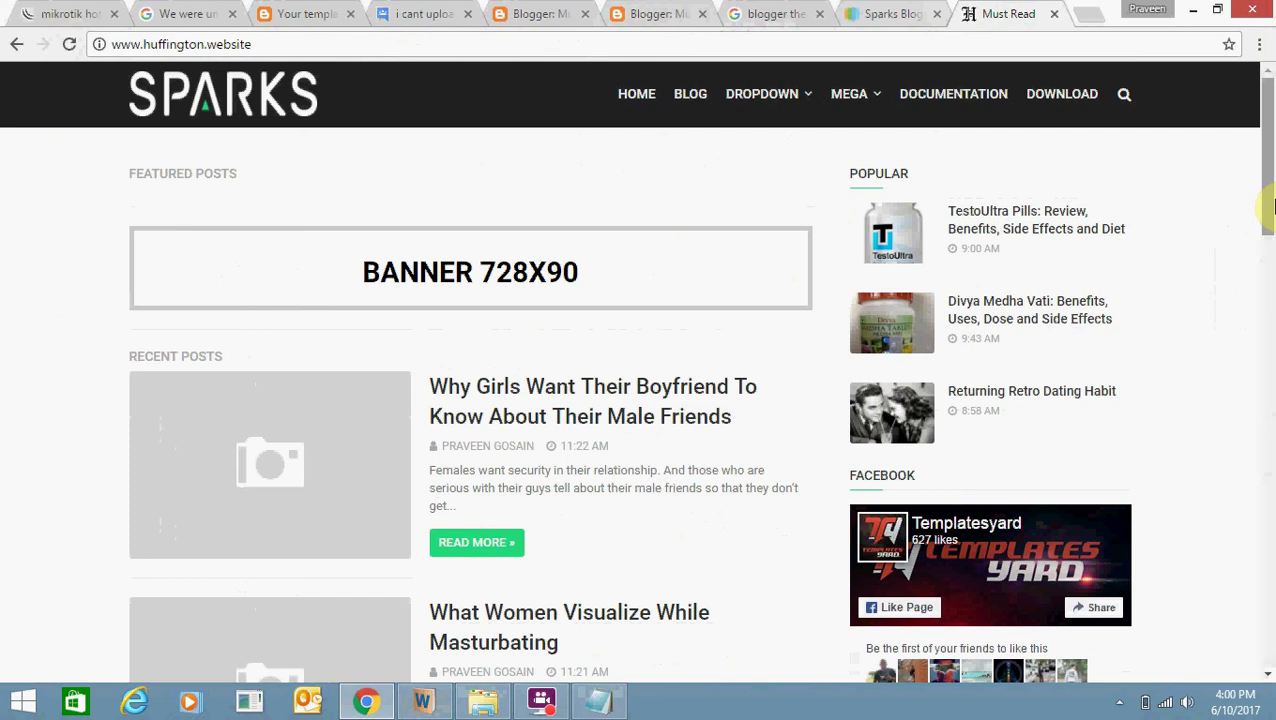
{"action": "left_click", "coordinate": [1265, 341]}
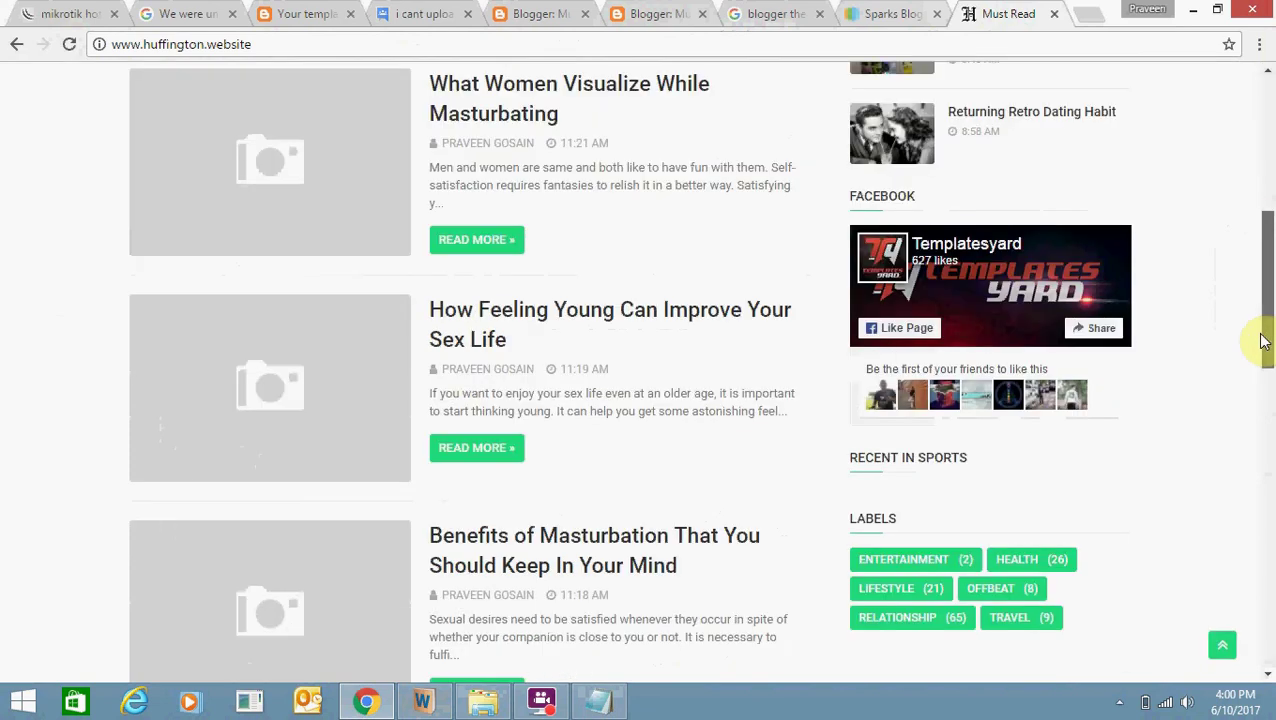
{"action": "left_click_drag", "start_coordinate": [1265, 341], "coordinate": [1268, 150]}
{"action": "left_click", "coordinate": [1023, 217]}
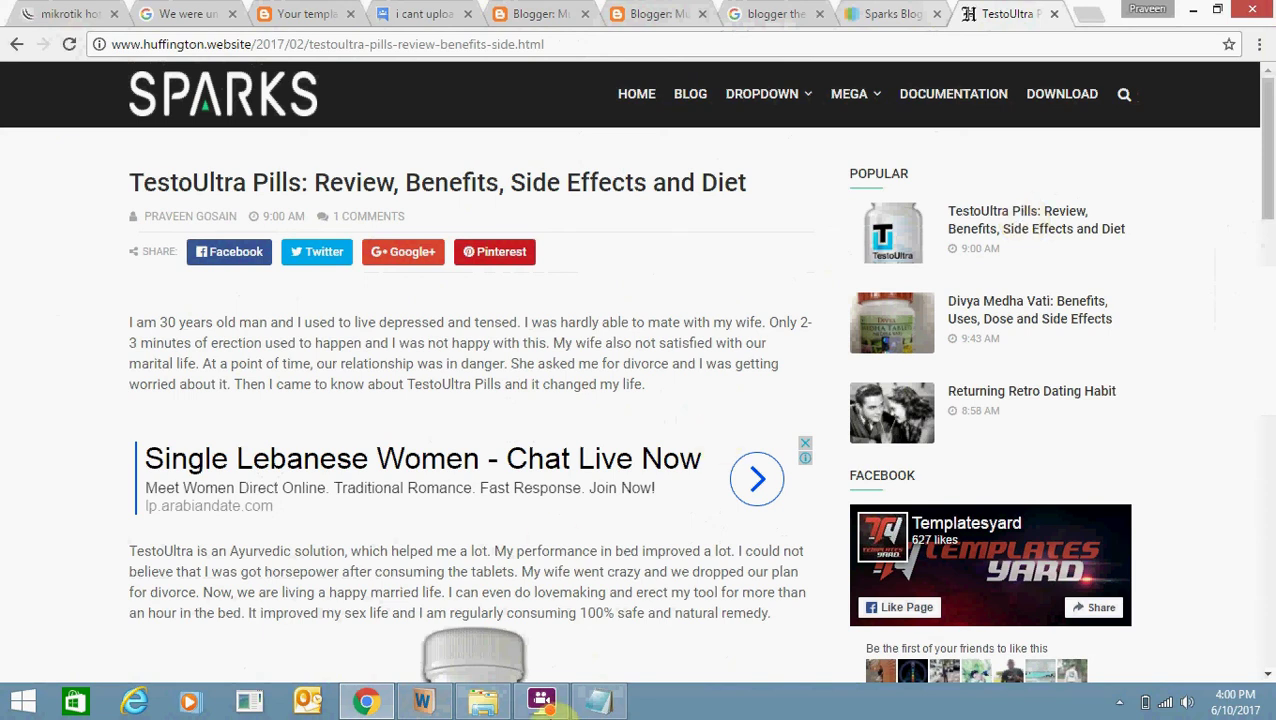
{"action": "left_click", "coordinate": [549, 706]}
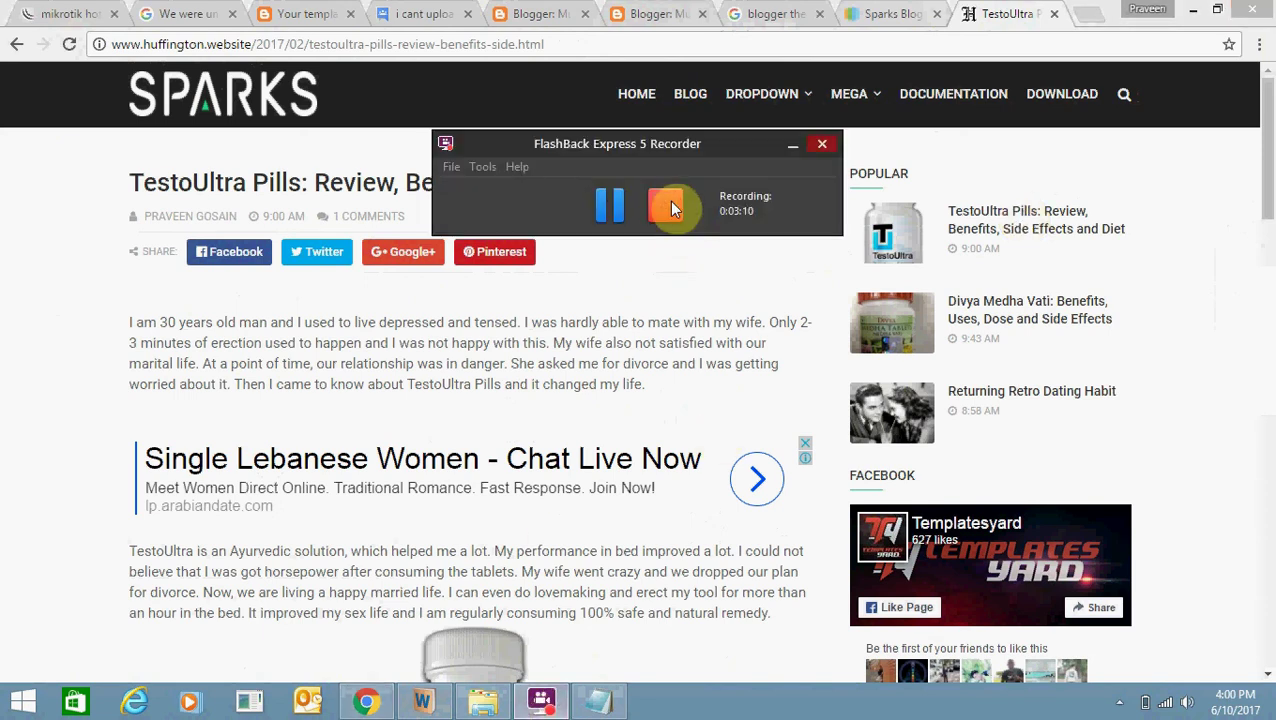